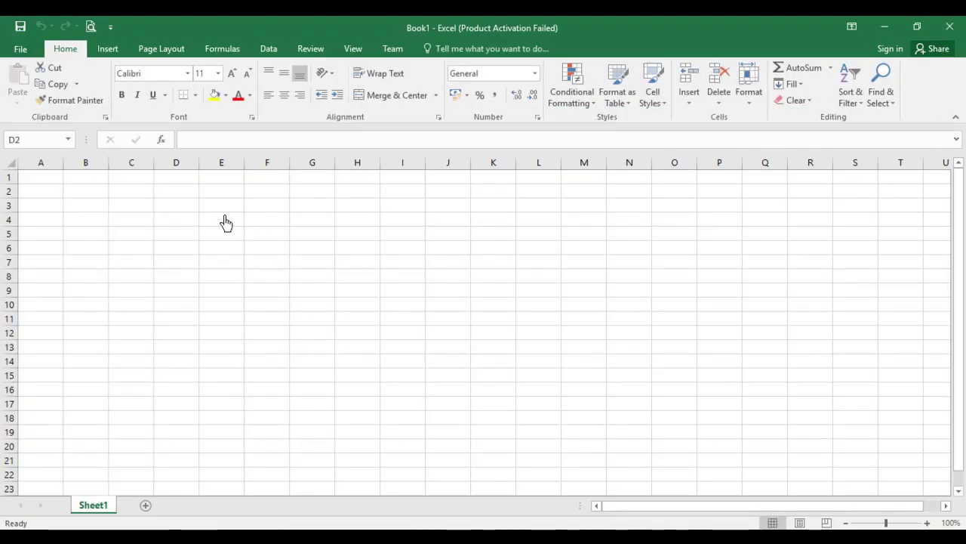
- Paste the headers Nilai Desimal, Nilai Biner, Nilai Oktal, Nilai Hexa and Karakter into B2:F2
click(225, 222)
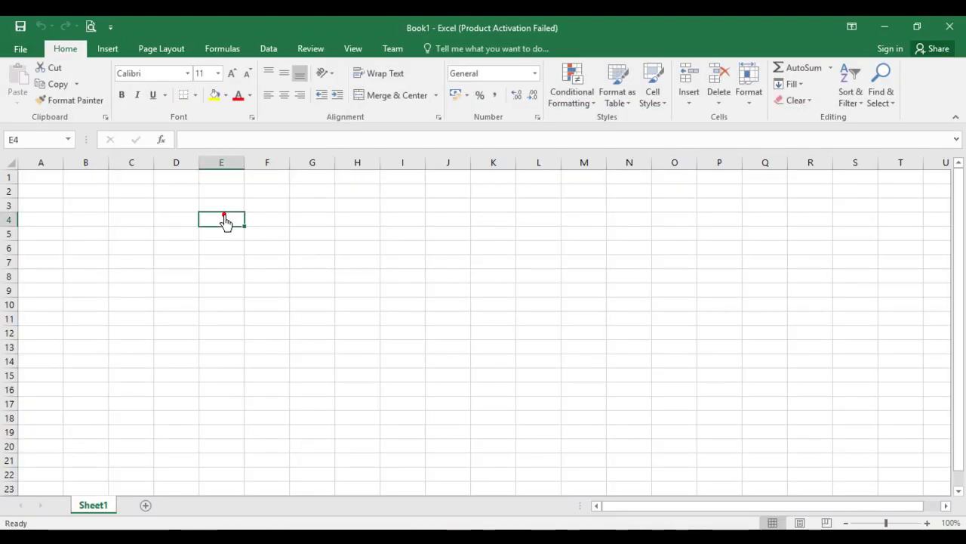
key(Up)
key(Up)
key(Left)
key(Left)
key(Left)
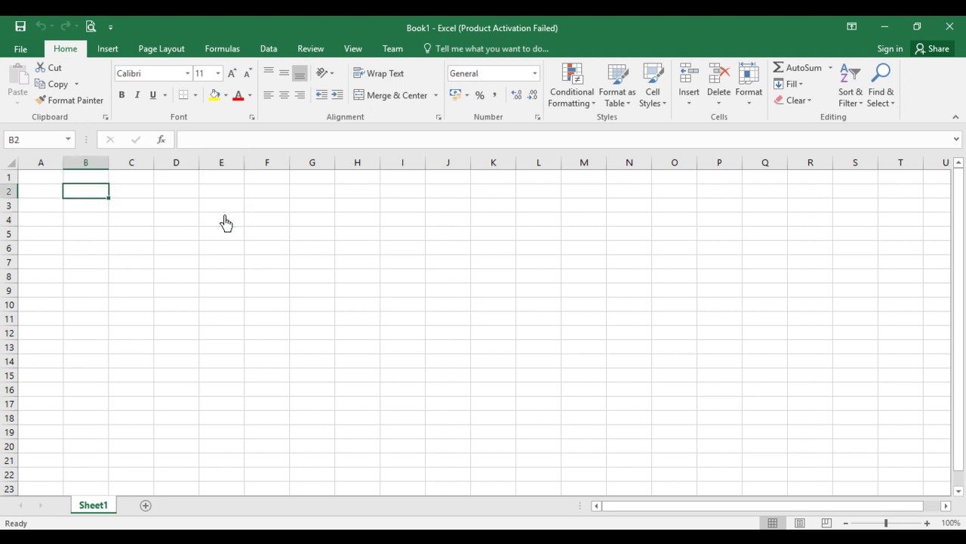
key(ctrl+v)
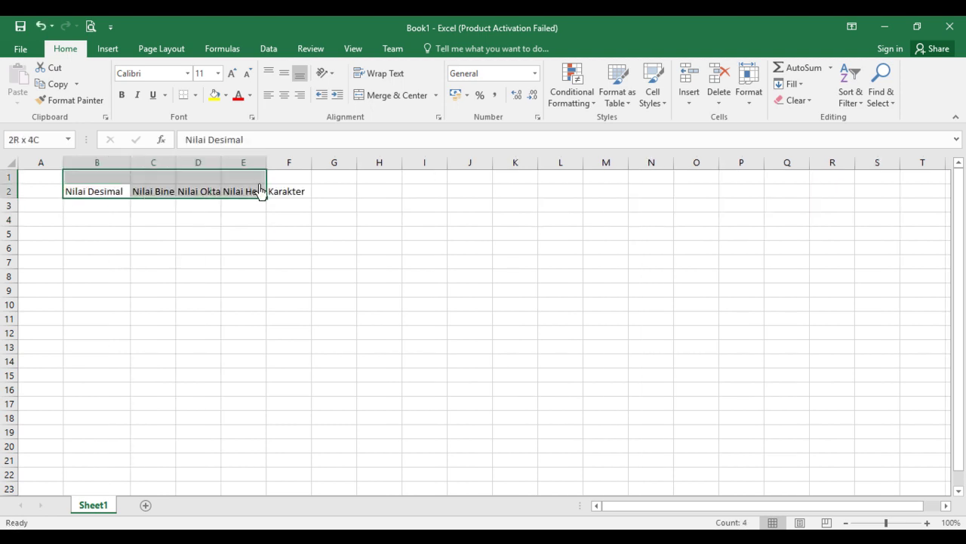
- Wrap the headers, center them horizontally and vertically, and narrow column B
click(361, 76)
click(285, 102)
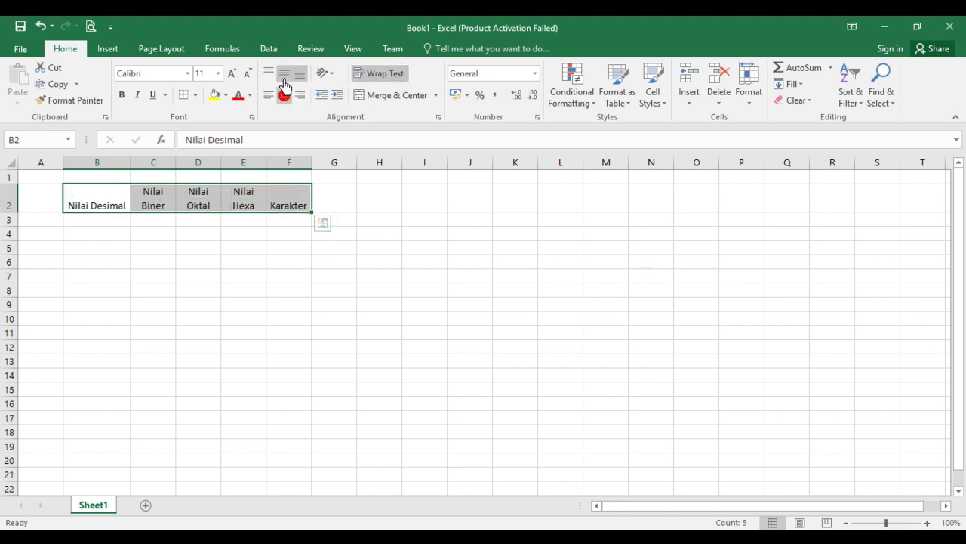
click(284, 73)
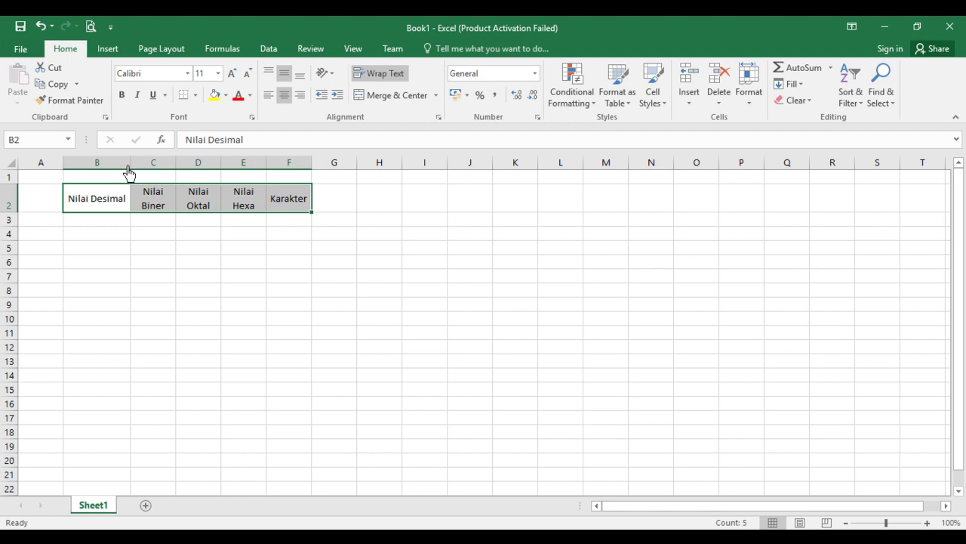
drag(128, 174, 105, 177)
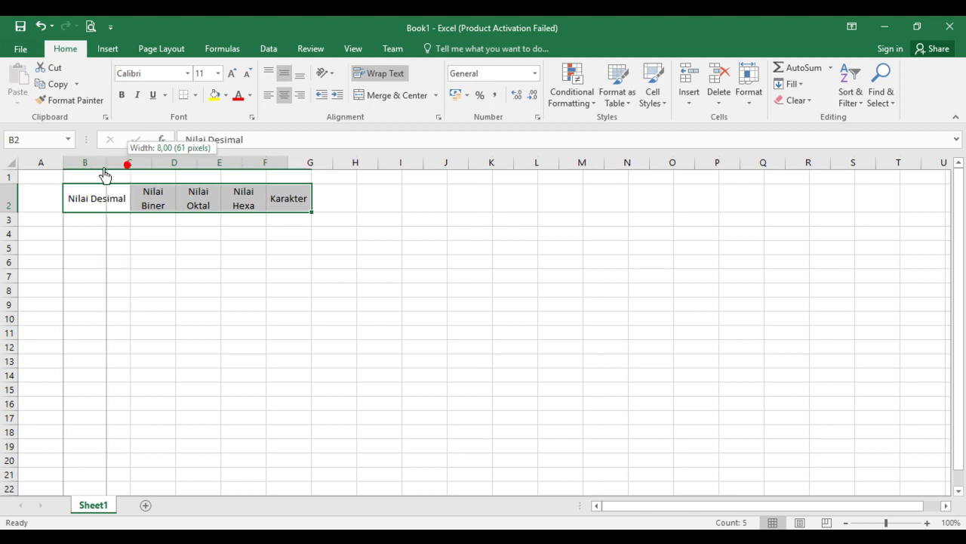
click(97, 226)
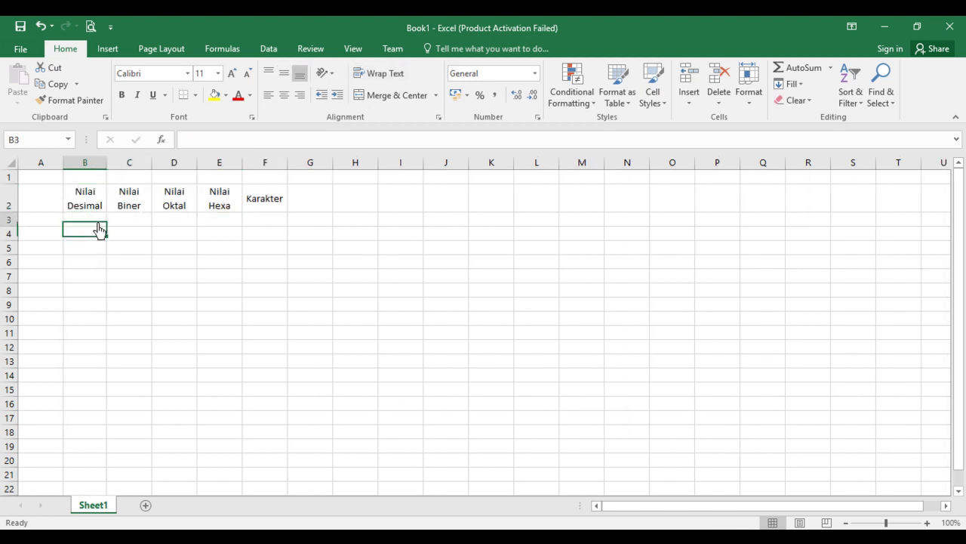
key(Down)
key(Down)
key(Up)
key(Up)
key(Down)
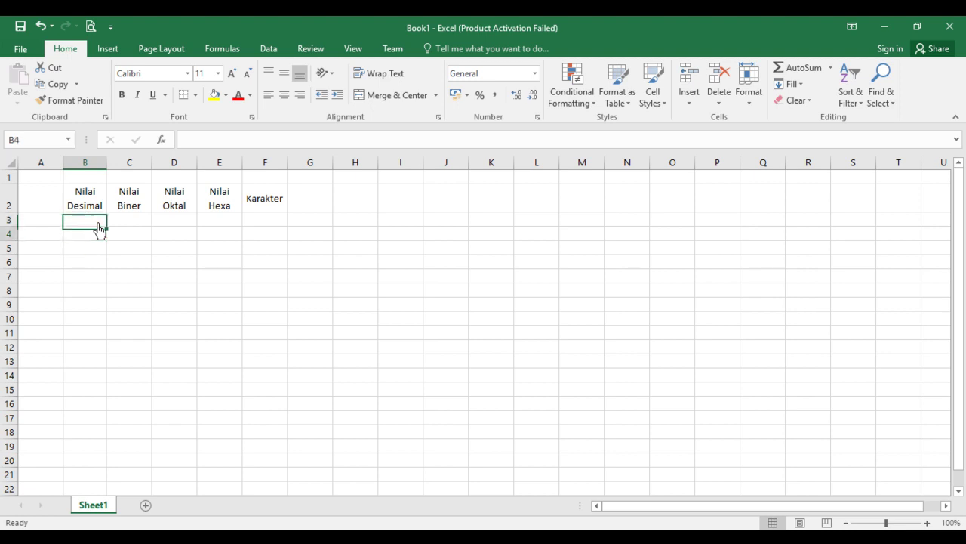
key(Up)
key(Right)
key(Left)
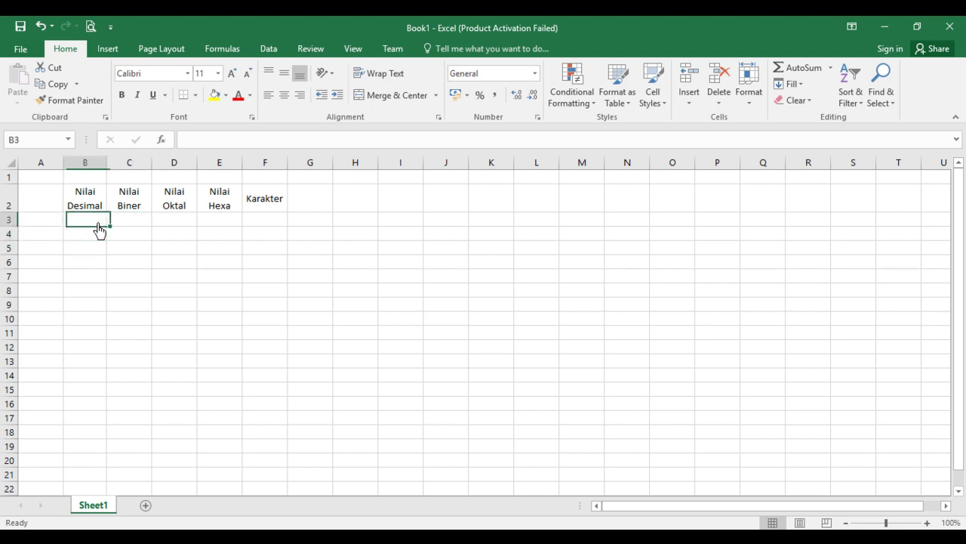
key(Right)
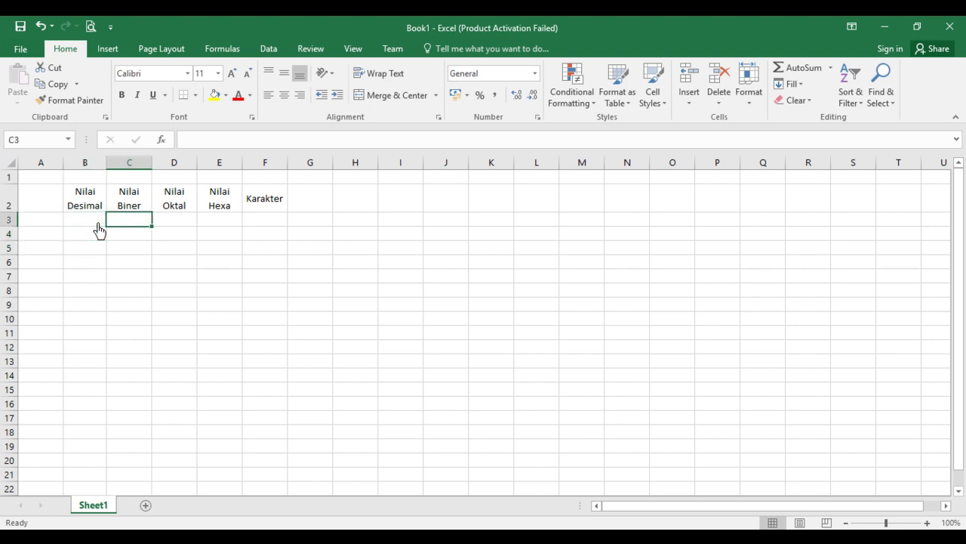
key(Right)
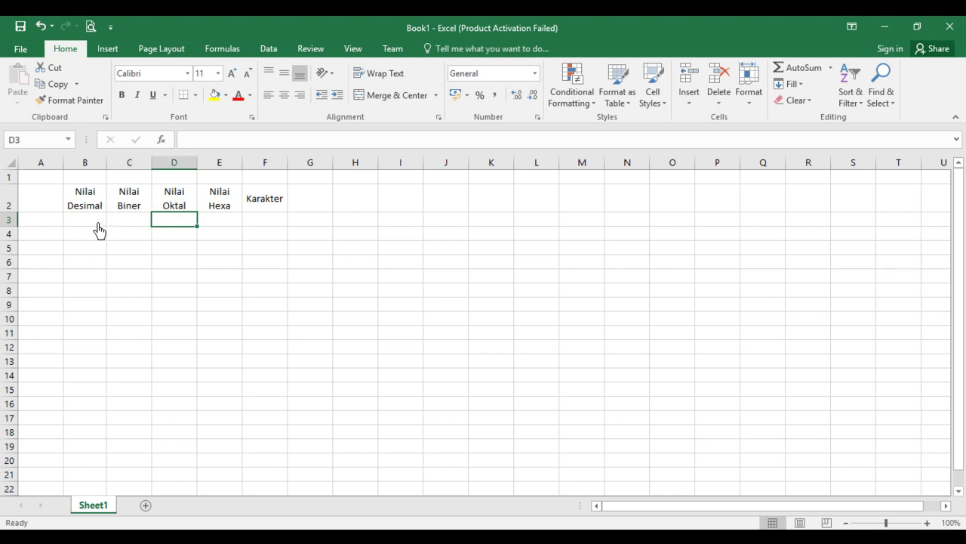
key(Right)
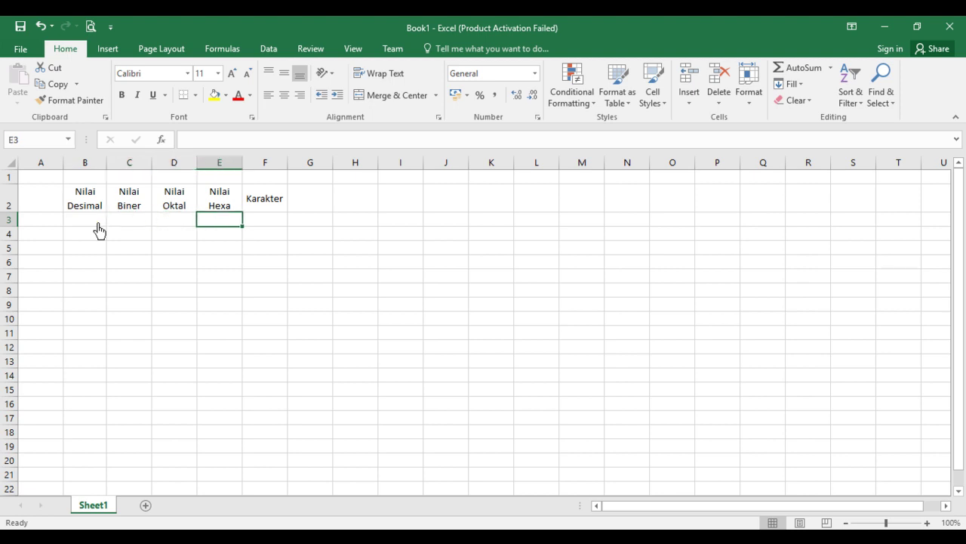
key(Right)
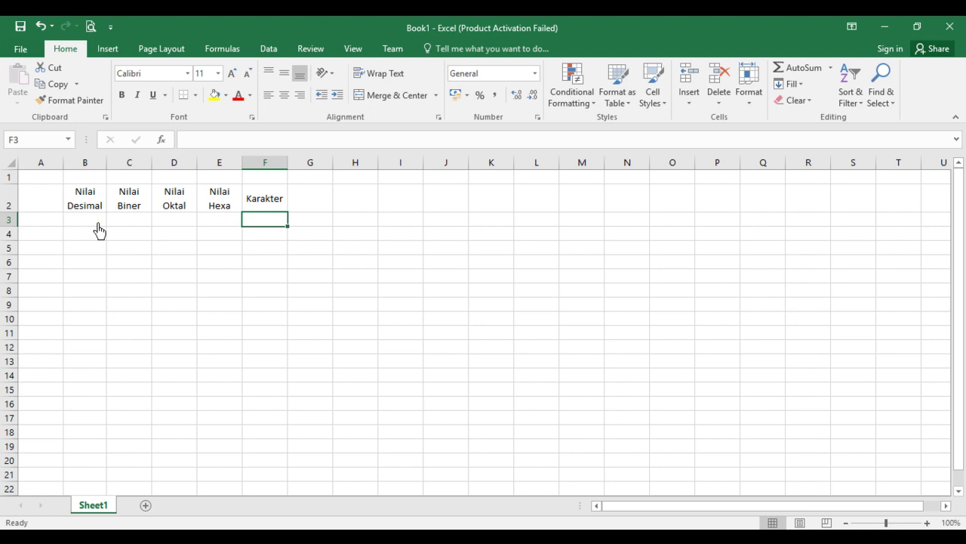
key(Left)
key(Left)
key(Left)
key(Left)
key(Right)
key(Right)
key(Right)
key(Right)
key(Left)
key(Left)
key(Left)
key(Left)
key(Right)
key(Right)
key(Right)
key(Left)
key(Left)
key(Left)
key(Right)
key(Right)
key(Right)
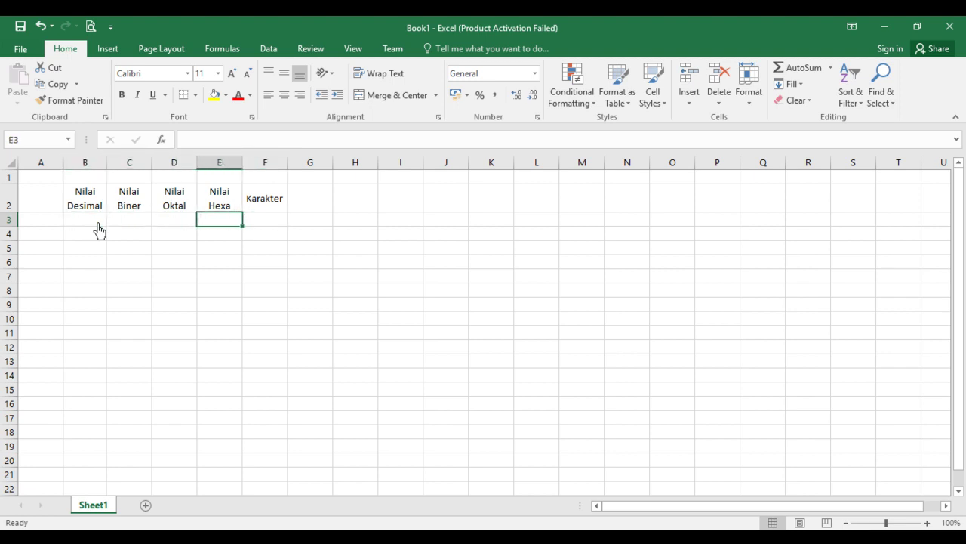
key(Right)
key(Left)
key(Left)
key(Left)
key(Left)
key(Down)
key(Up)
key(Down)
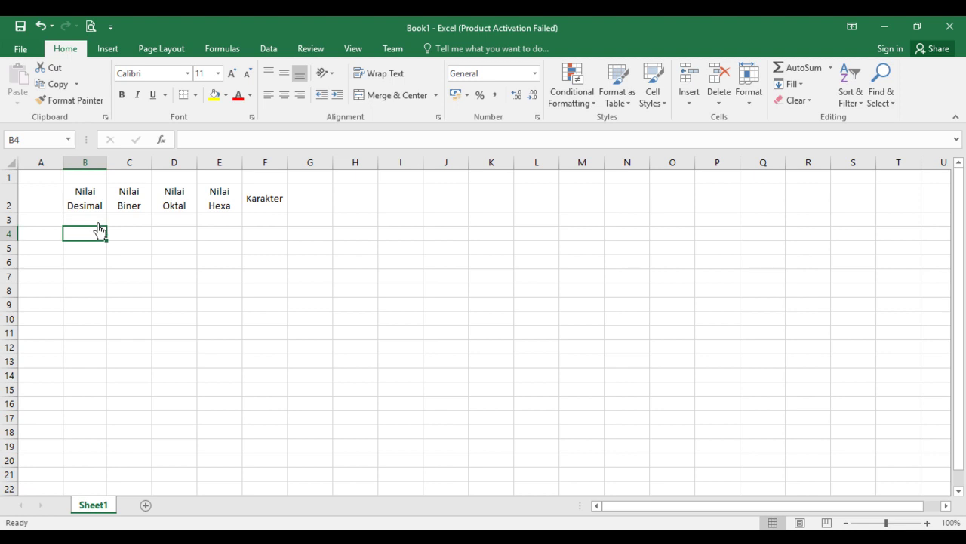
key(Up)
key(Down)
key(Up)
key(Down)
key(Up)
key(Up)
key(Down)
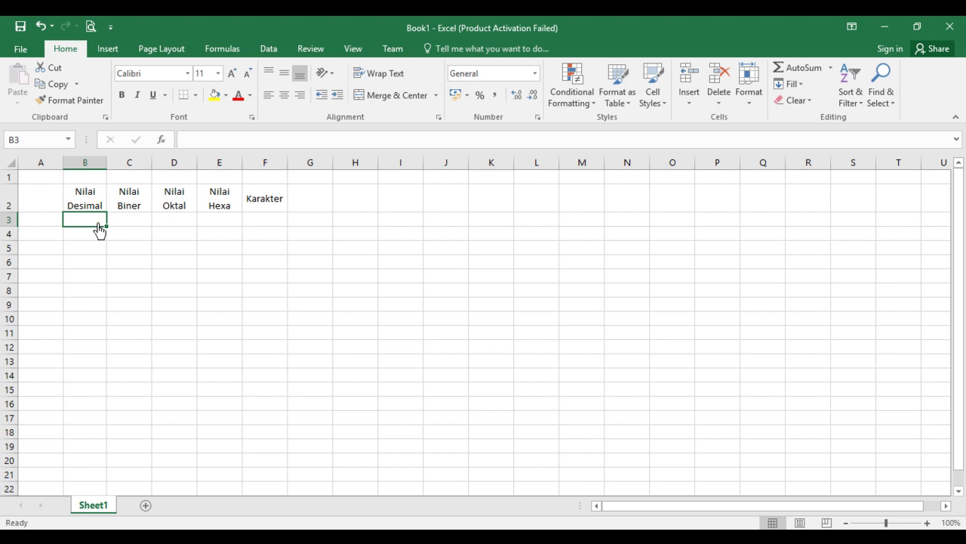
- Enter the decimals 0, 1 and 2 into B3, B4 and B5
text(0)
key(Return)
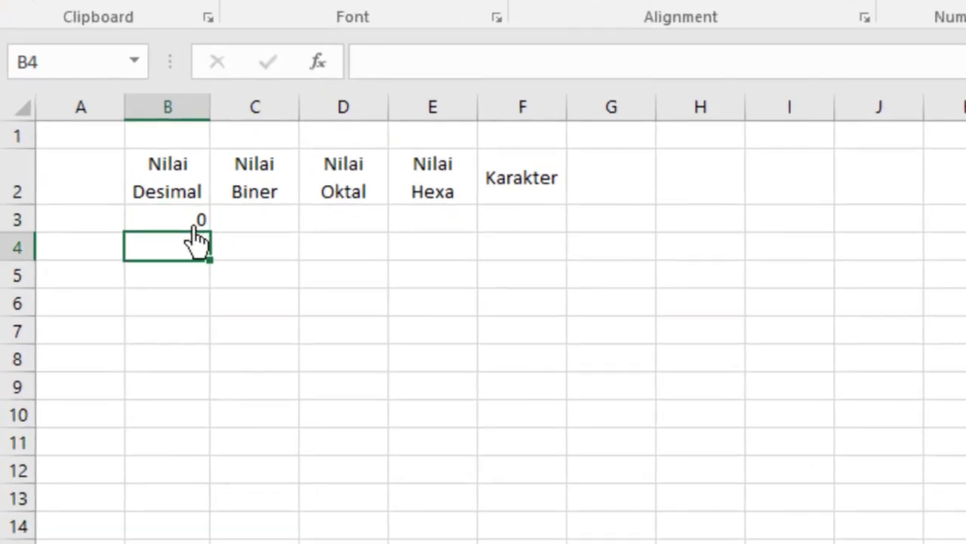
text(1)
key(Return)
text(2)
key(Return)
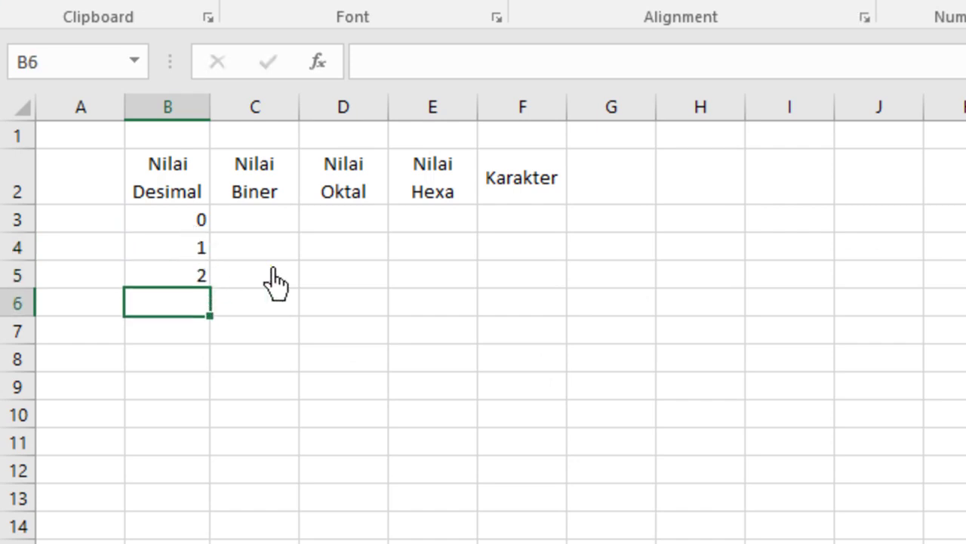
key(Up)
key(Up)
key(Up)
key(Right)
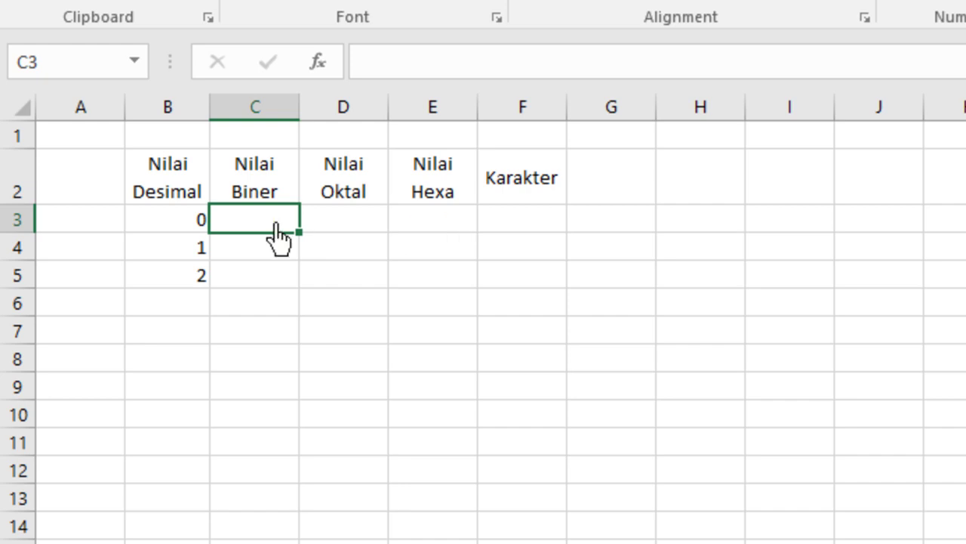
click(178, 230)
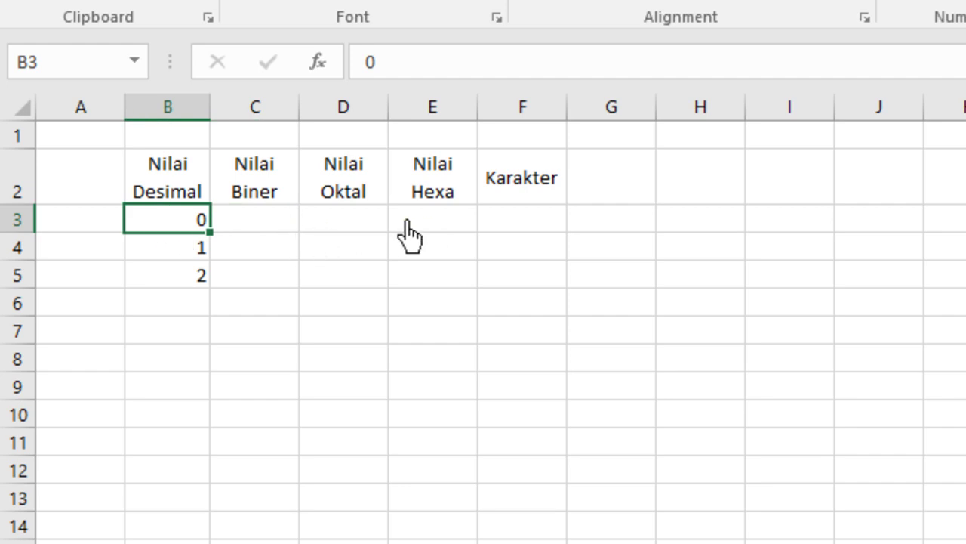
click(430, 217)
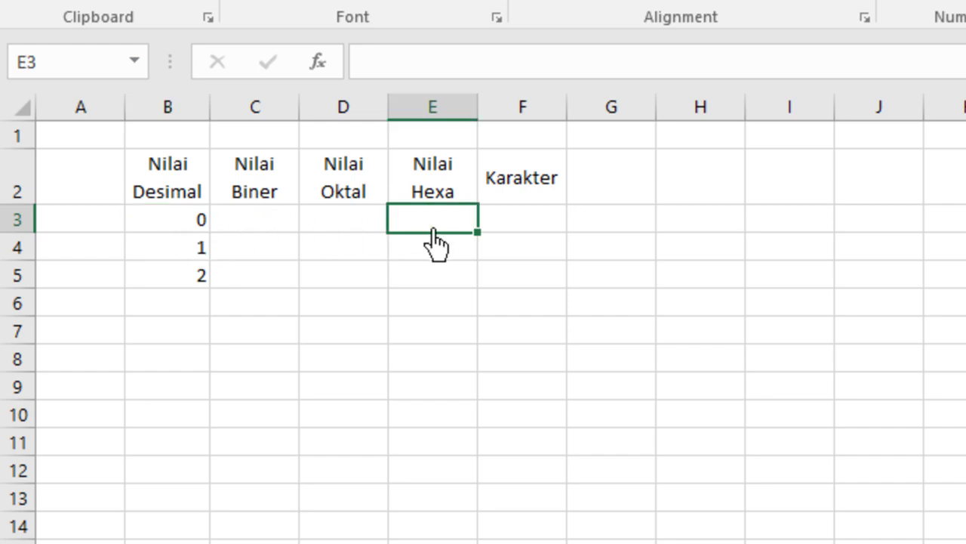
click(366, 224)
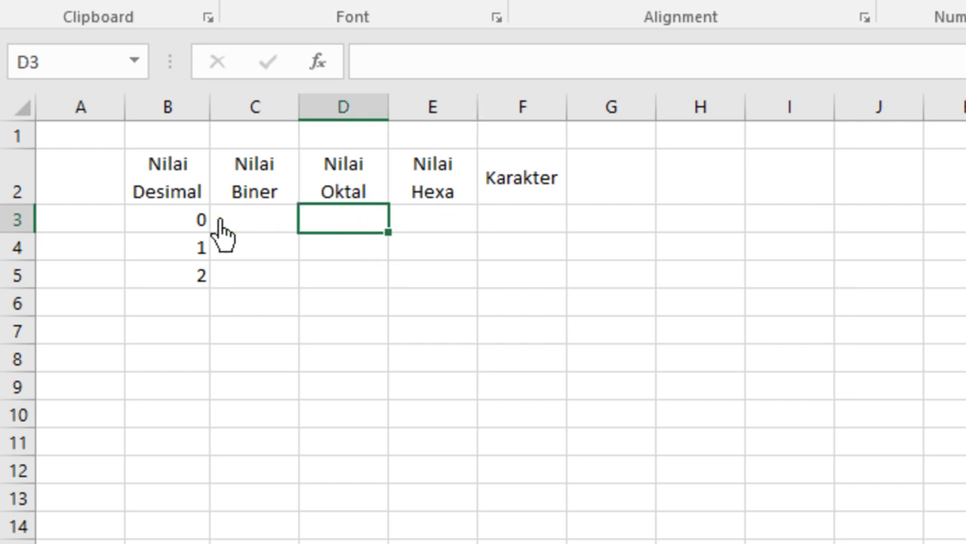
click(272, 223)
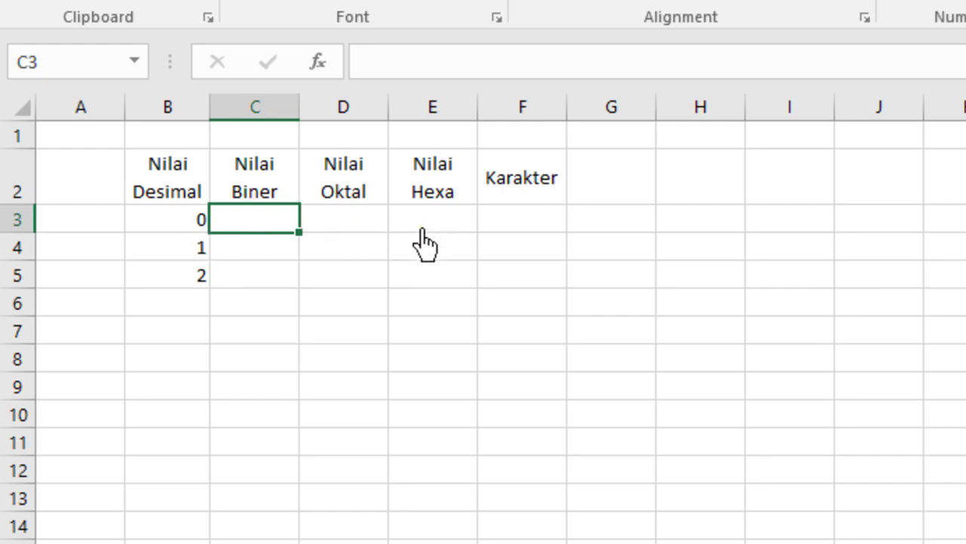
- Enter =DEC2BIN(B3;8) in C3 and fill it down to C5
text(=)
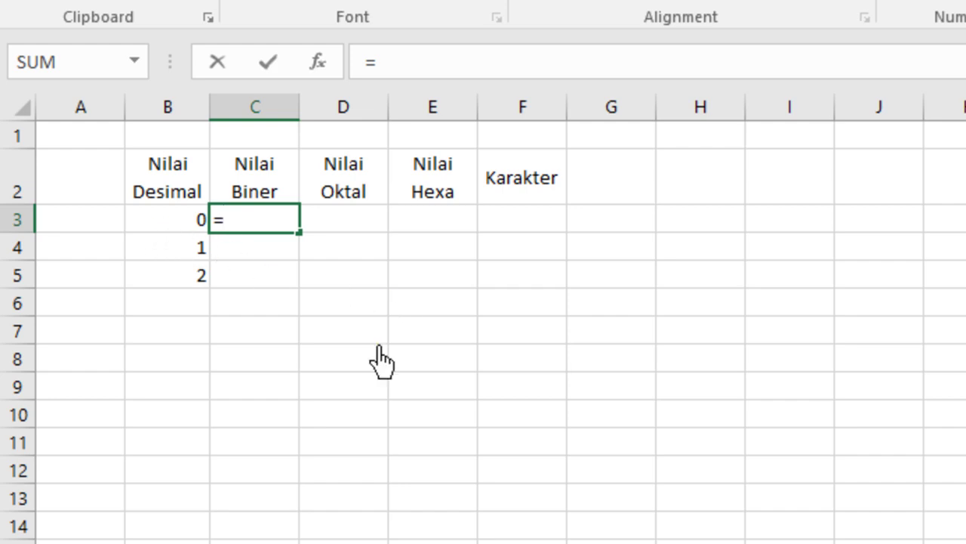
text(D)
text(E)
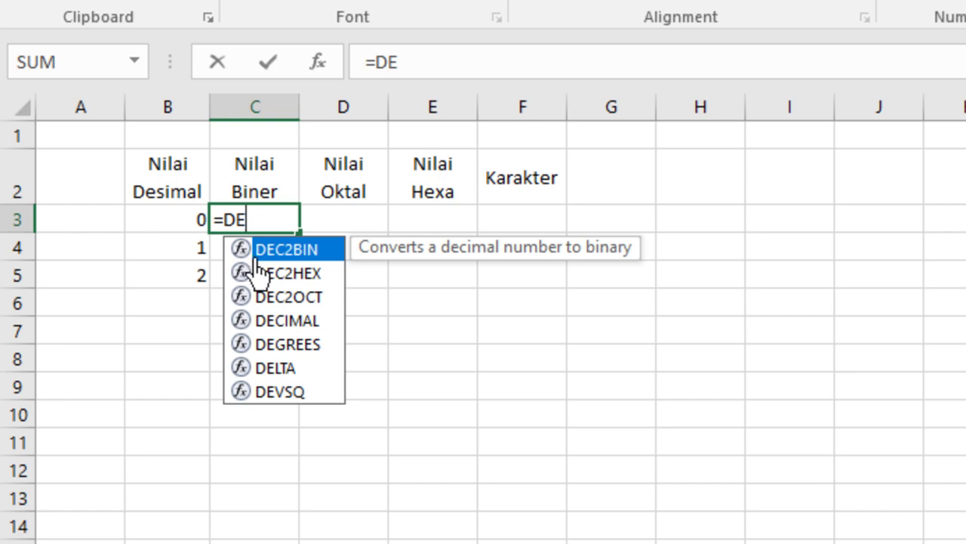
key(Tab)
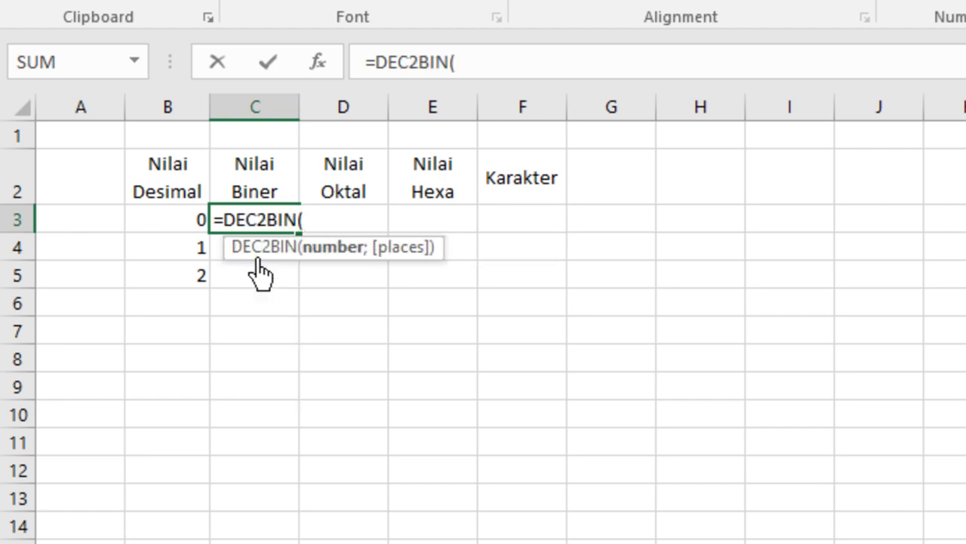
click(172, 226)
text(;8)
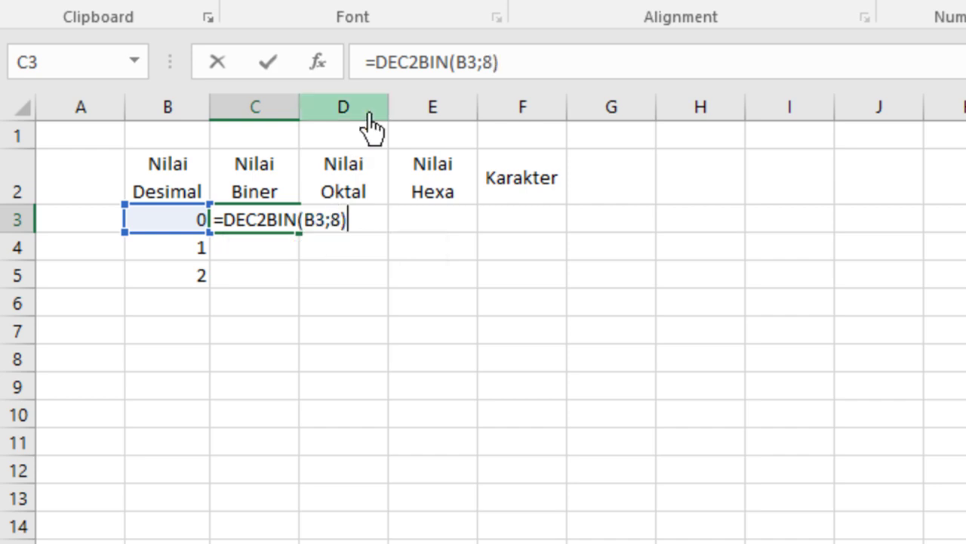
key(Return)
click(259, 223)
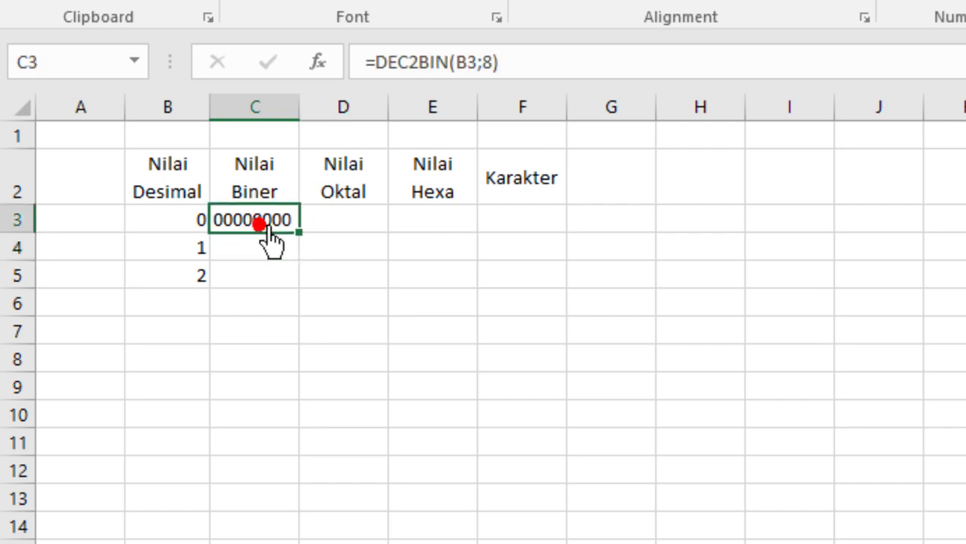
drag(297, 229, 299, 284)
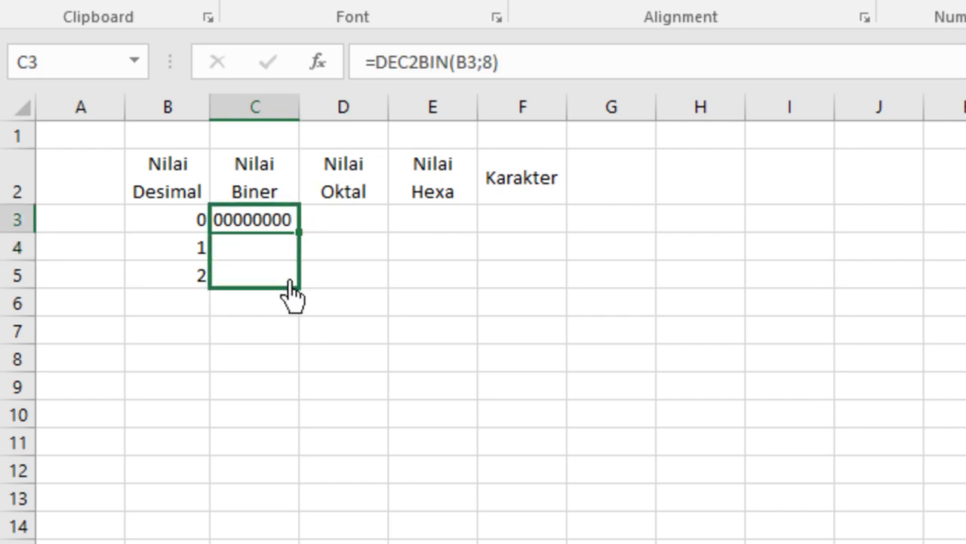
click(344, 224)
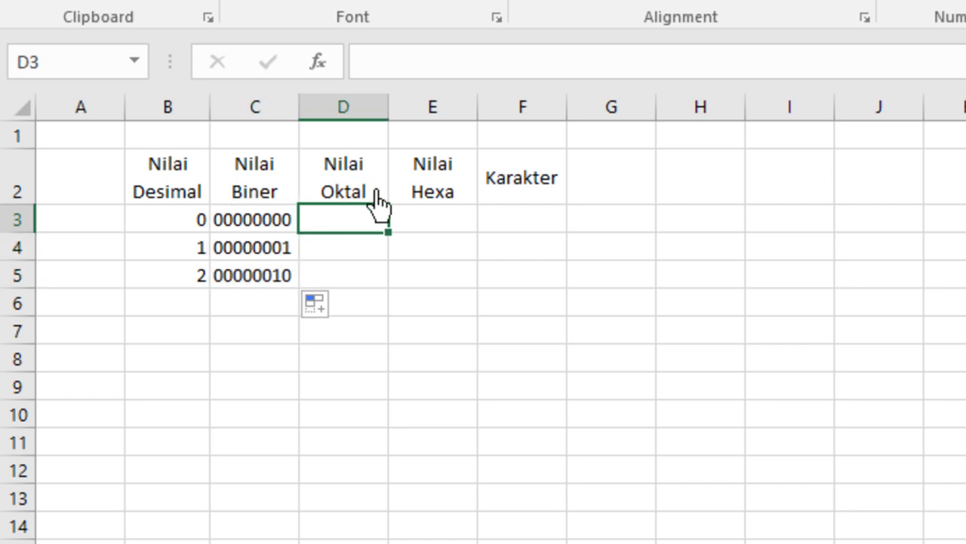
- Enter =DEC2OCT(B3;4) in D3, showing 0000, and fill it down toward D5
text(=)
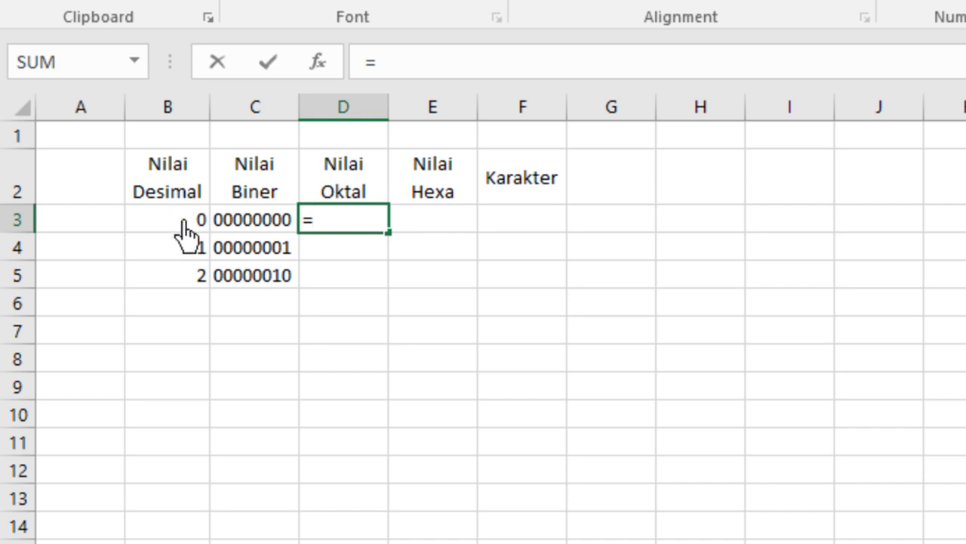
text(DE)
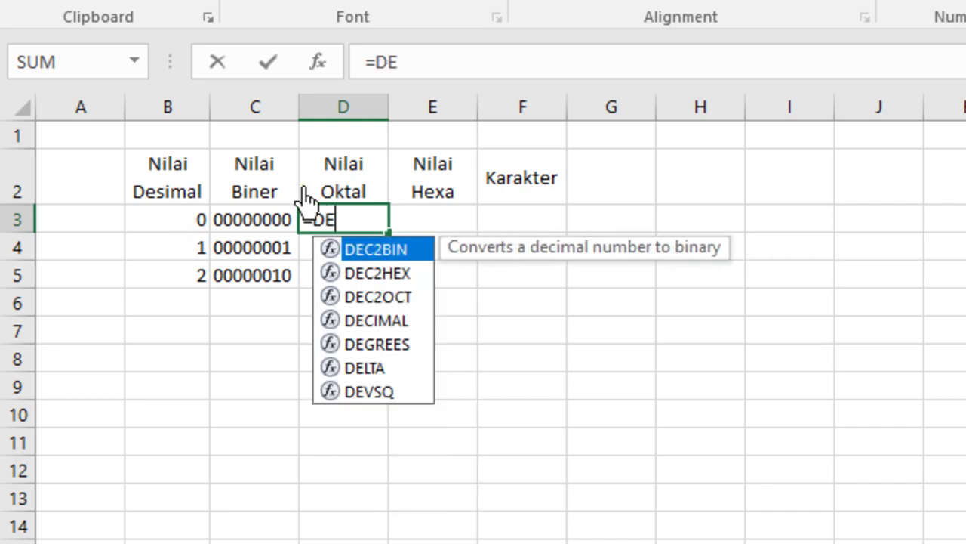
double_click(389, 298)
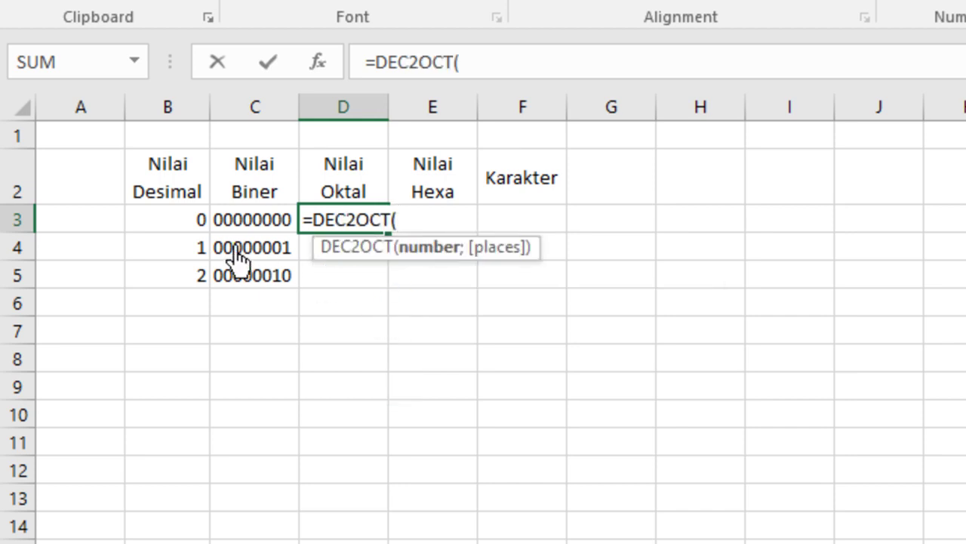
click(191, 219)
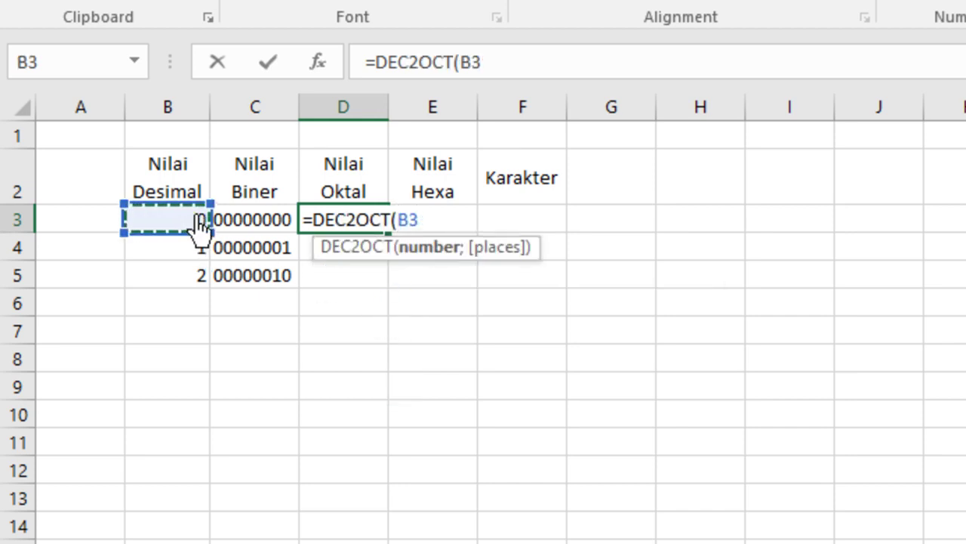
text(,4)
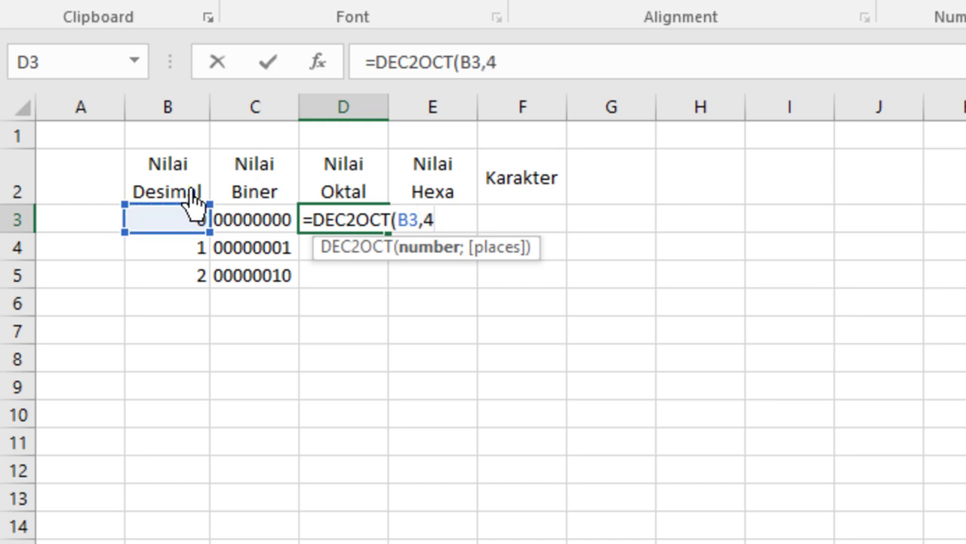
text(;4)
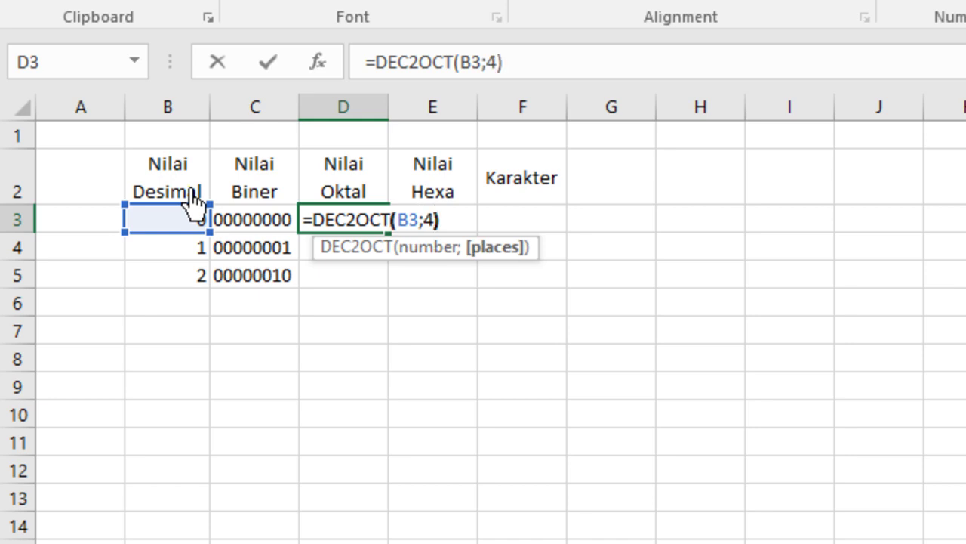
key(Return)
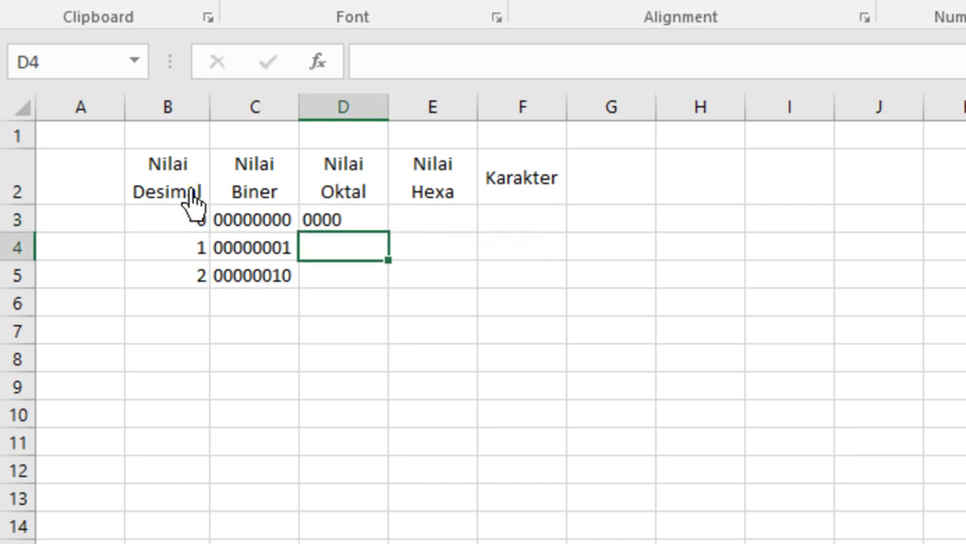
key(Up)
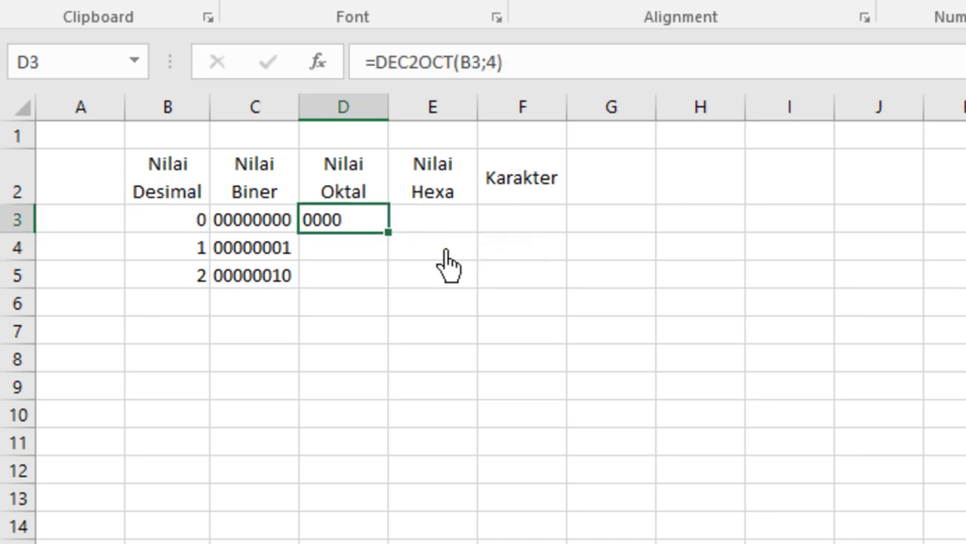
drag(386, 232, 386, 286)
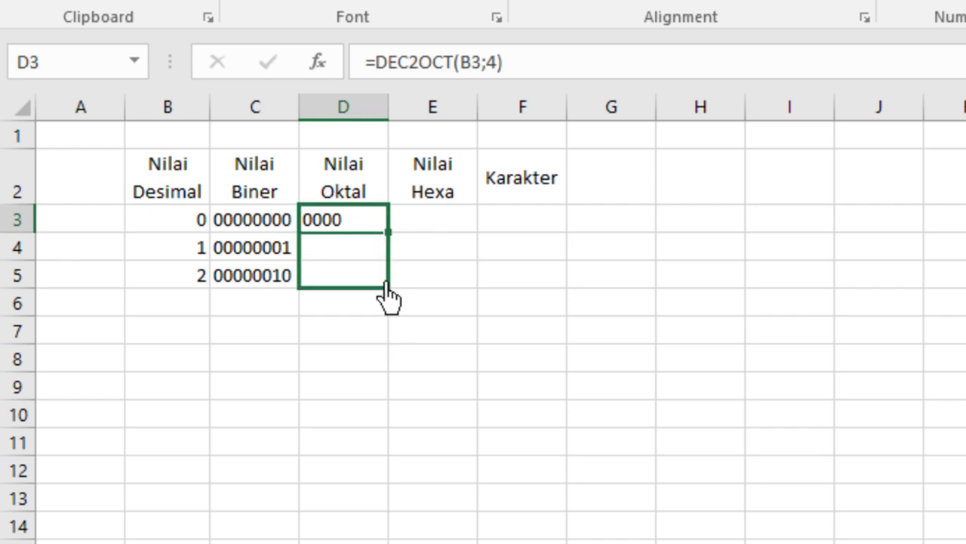
- Enter =DEC2HEX(B3;4) in E3 and fill it down to E5
click(433, 220)
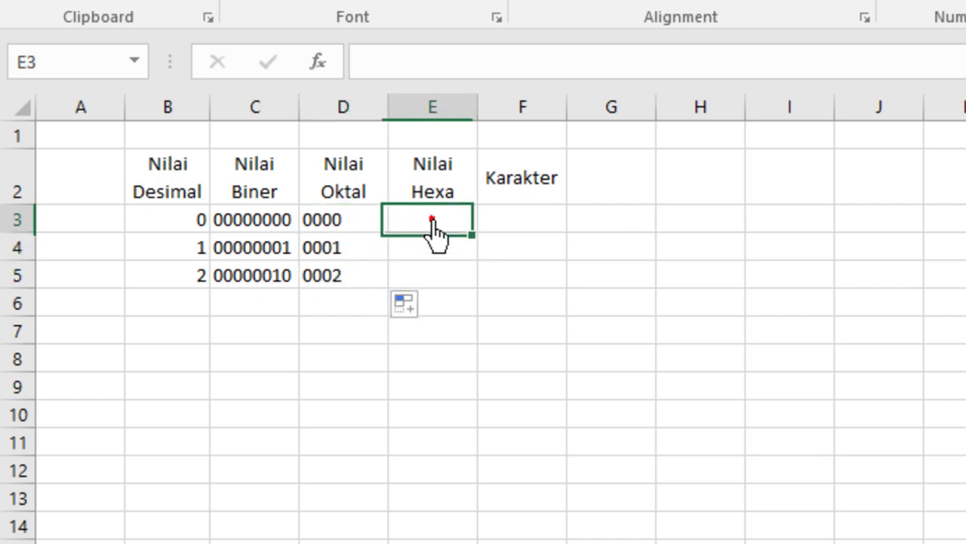
text(=)
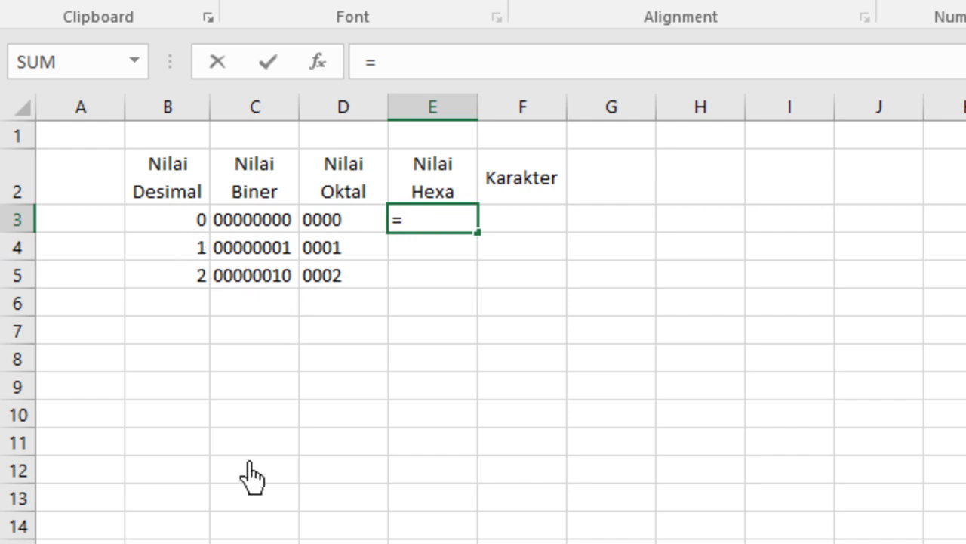
text(DE)
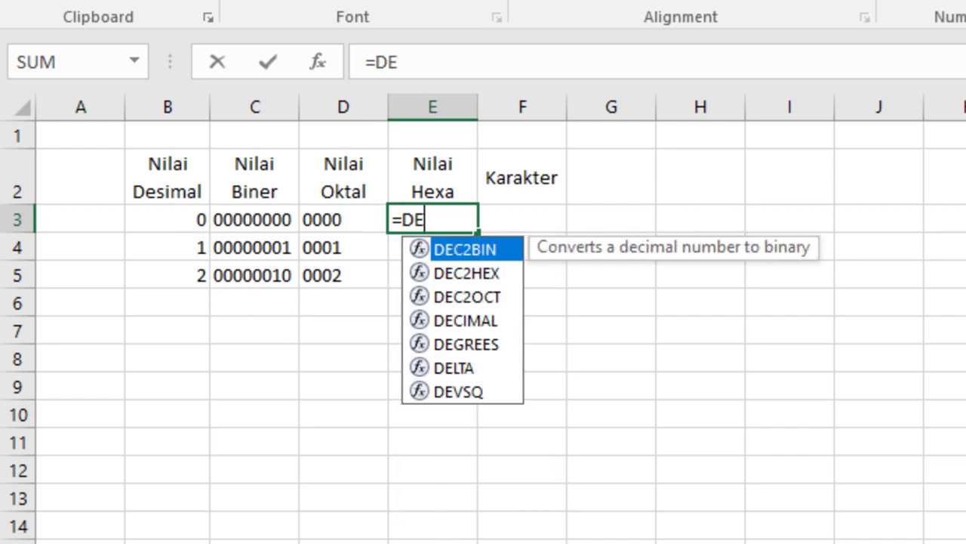
key(Down)
key(Tab)
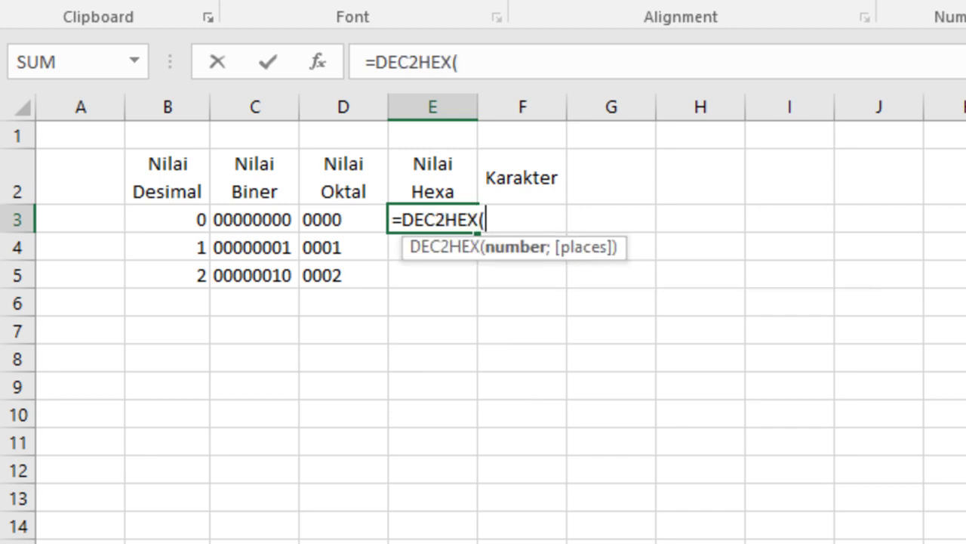
click(198, 225)
text(;4)
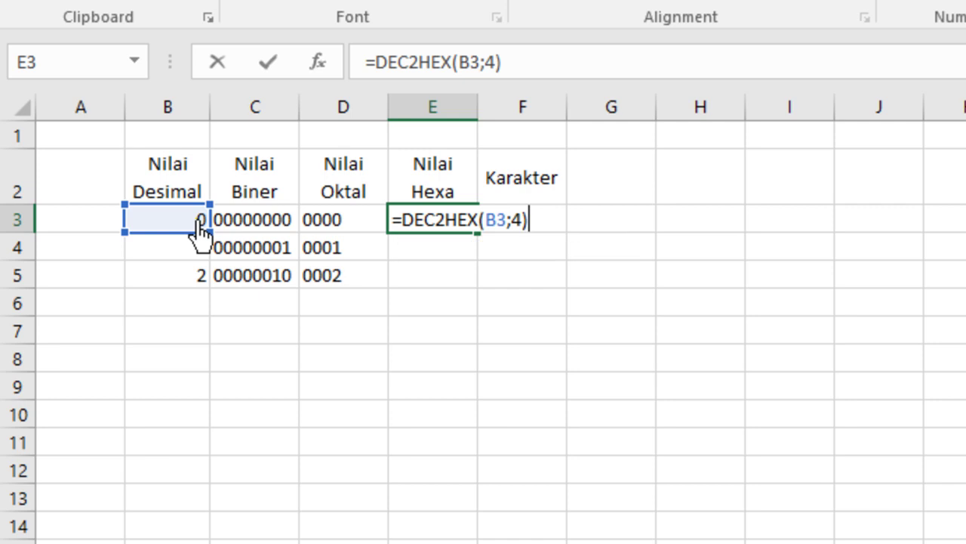
key(Return)
click(461, 227)
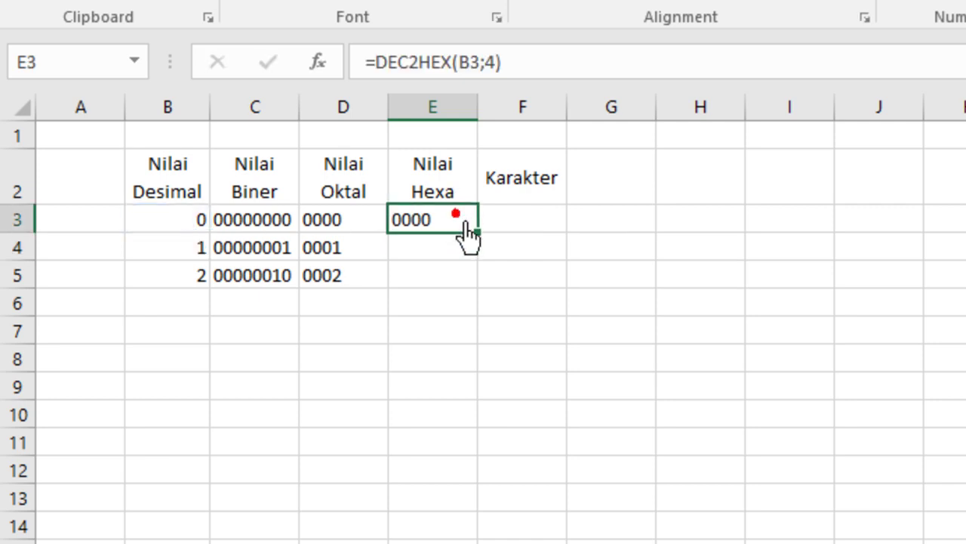
drag(478, 233, 479, 297)
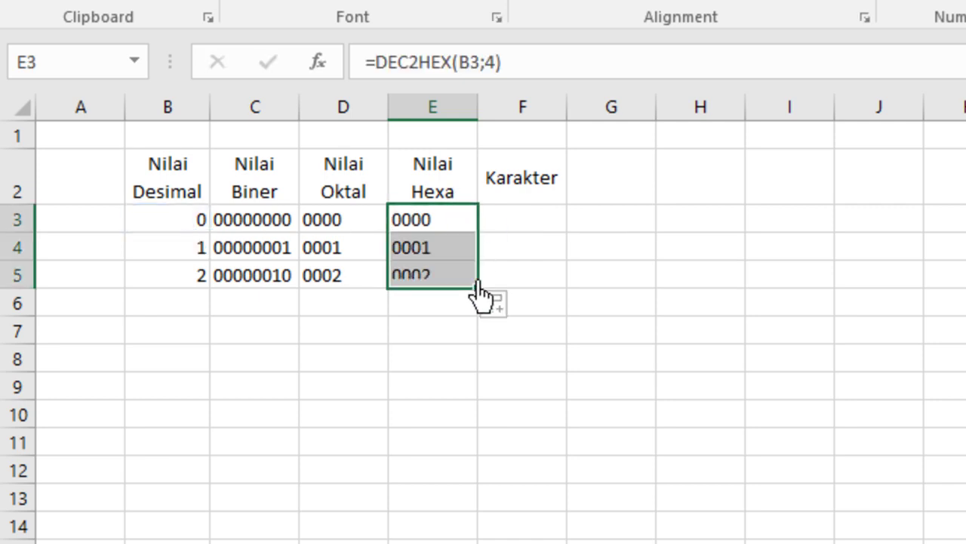
click(519, 226)
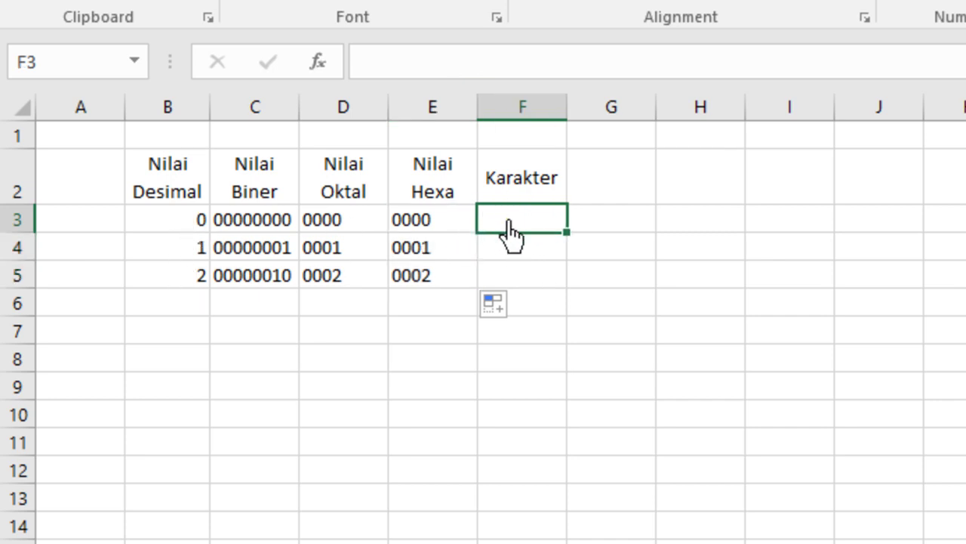
- Enter =CHAR(B3) in F3 and fill it down to F5
text(=)
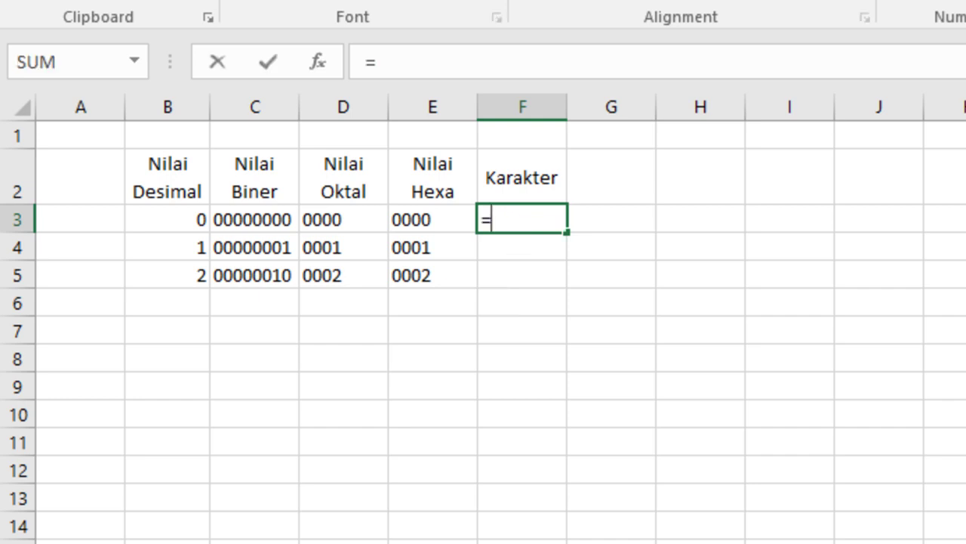
text(CH)
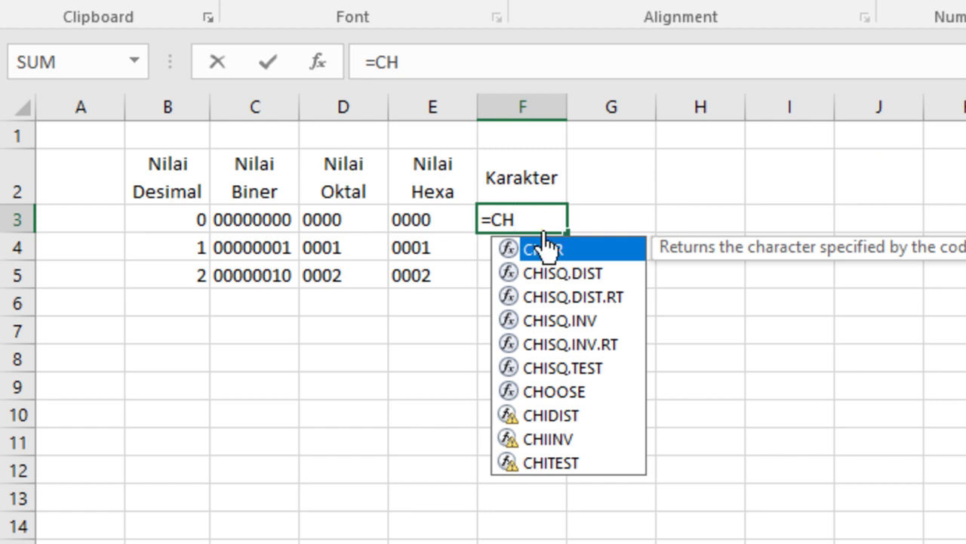
double_click(541, 251)
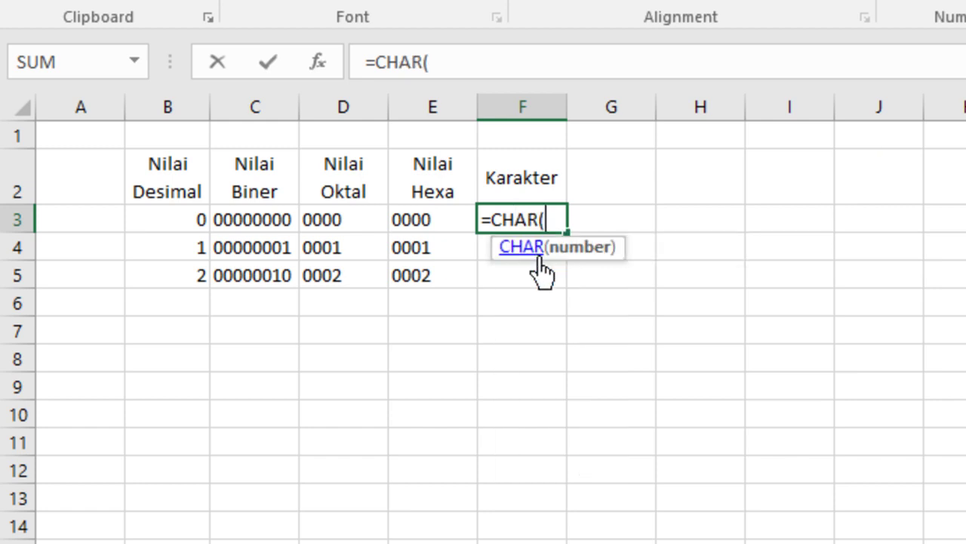
click(195, 226)
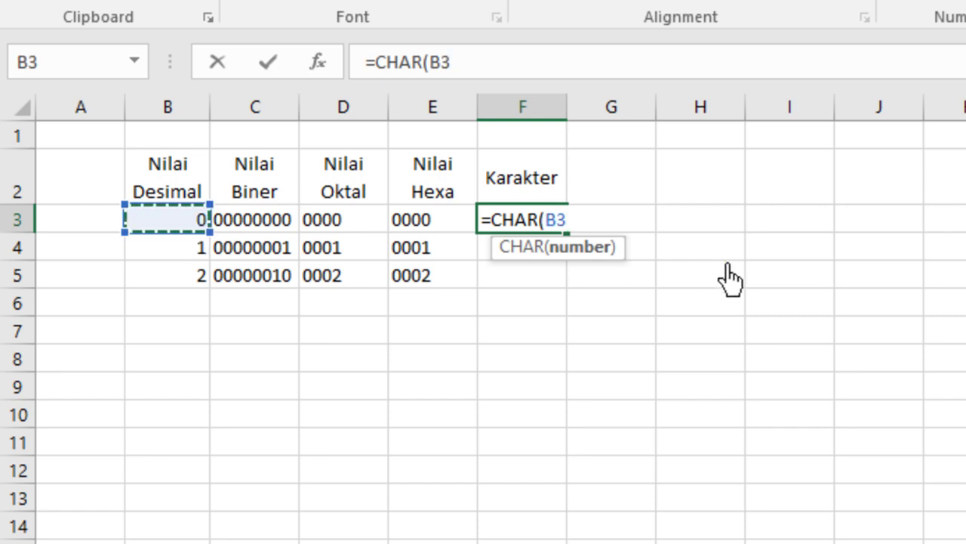
text())
key(Return)
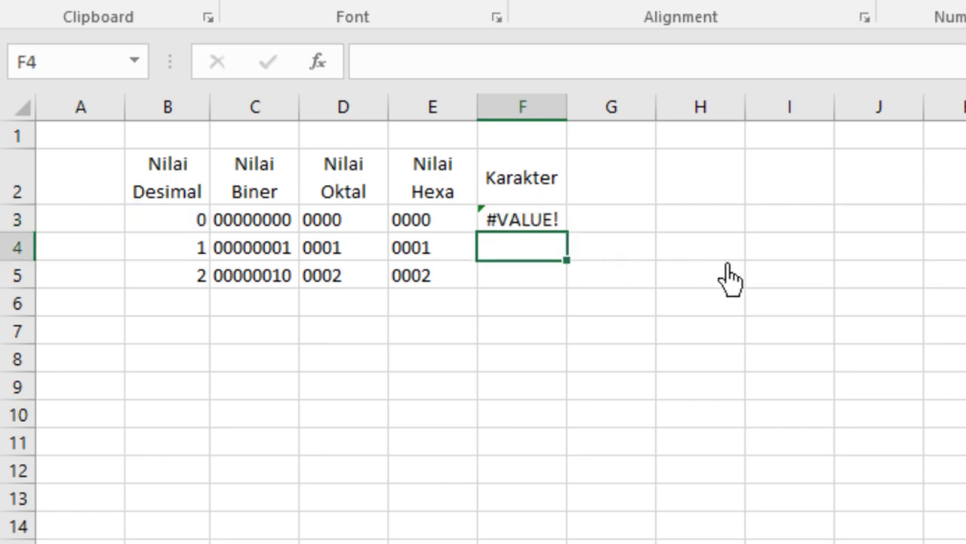
click(555, 223)
drag(568, 232, 568, 285)
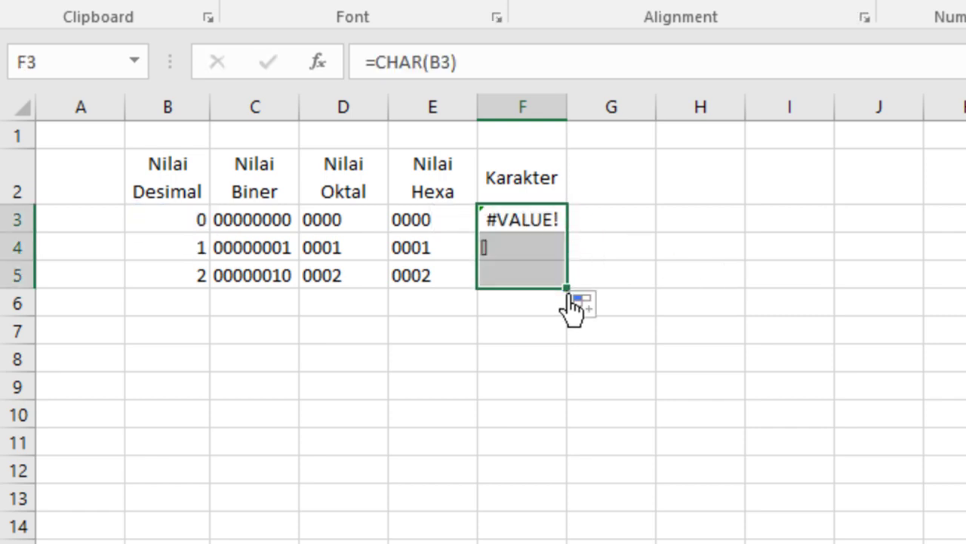
- Inspect the CHAR formulas in F3:F5, including F3's #VALUE! error
click(533, 246)
click(518, 221)
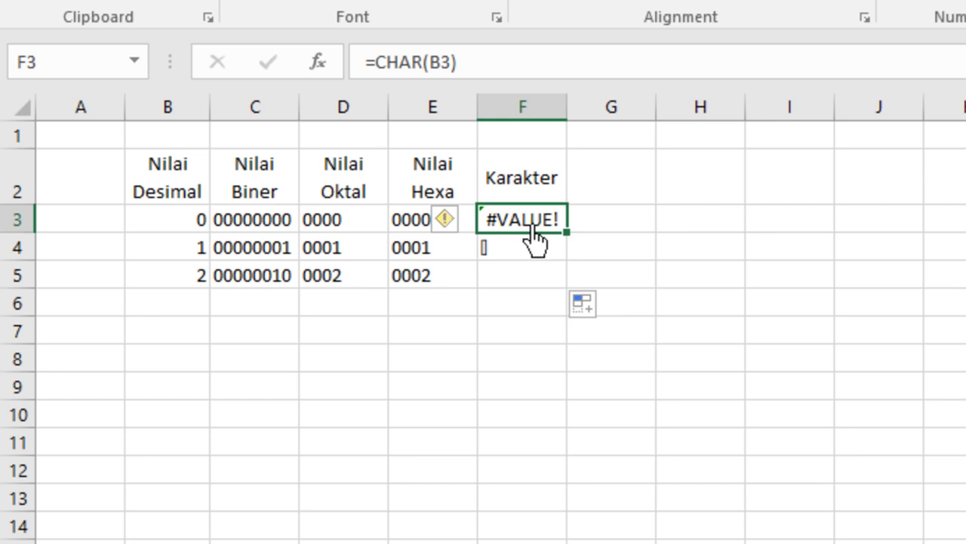
click(485, 255)
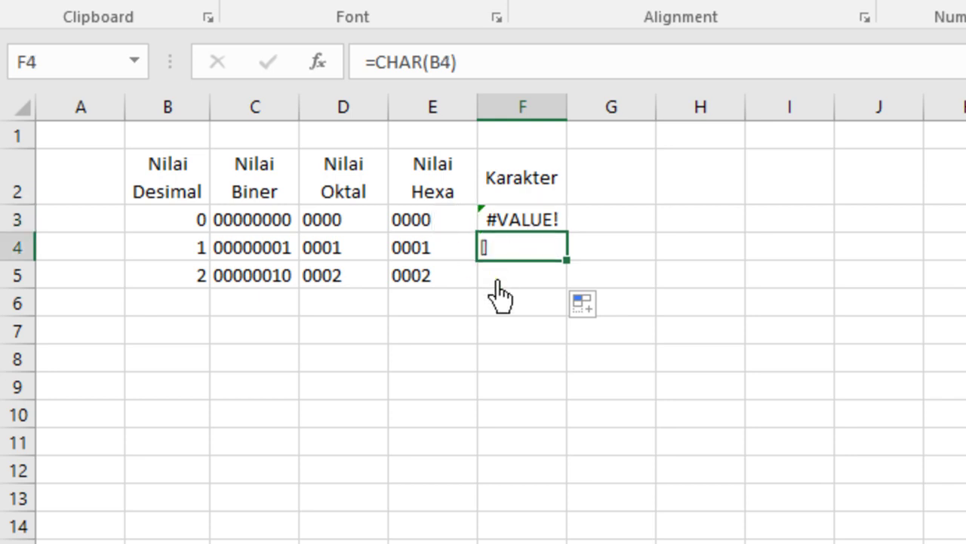
click(496, 278)
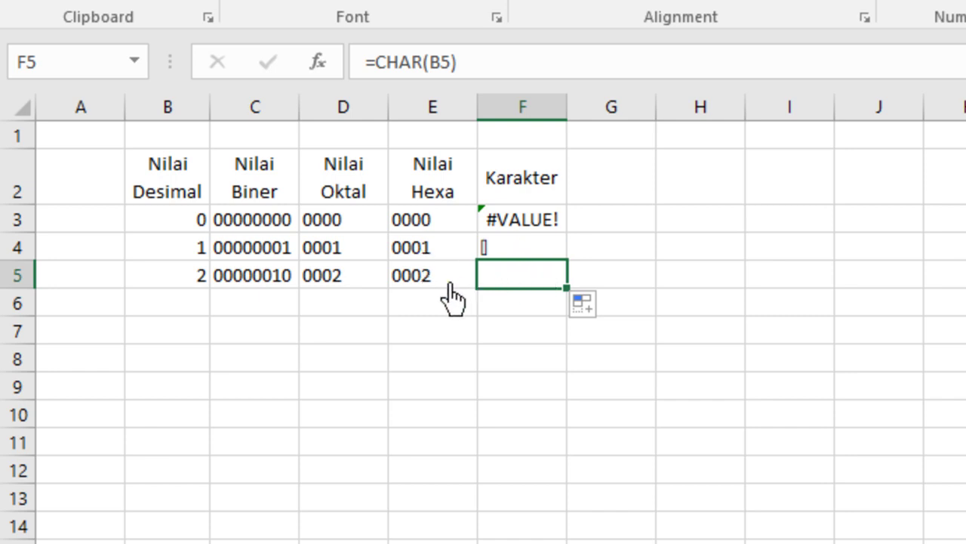
- Extend the decimals to 15 in B18, put 255 in B20, and fill the conversion formulas through row 18
drag(200, 277, 189, 247)
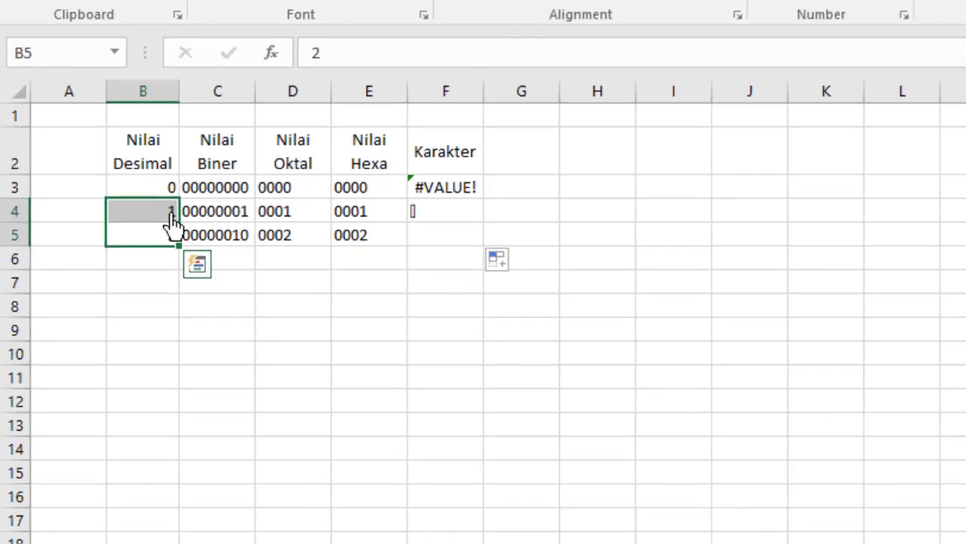
mouse_move(154, 219)
mouse_down()
mouse_move(143, 510)
mouse_move(141, 495)
mouse_up()
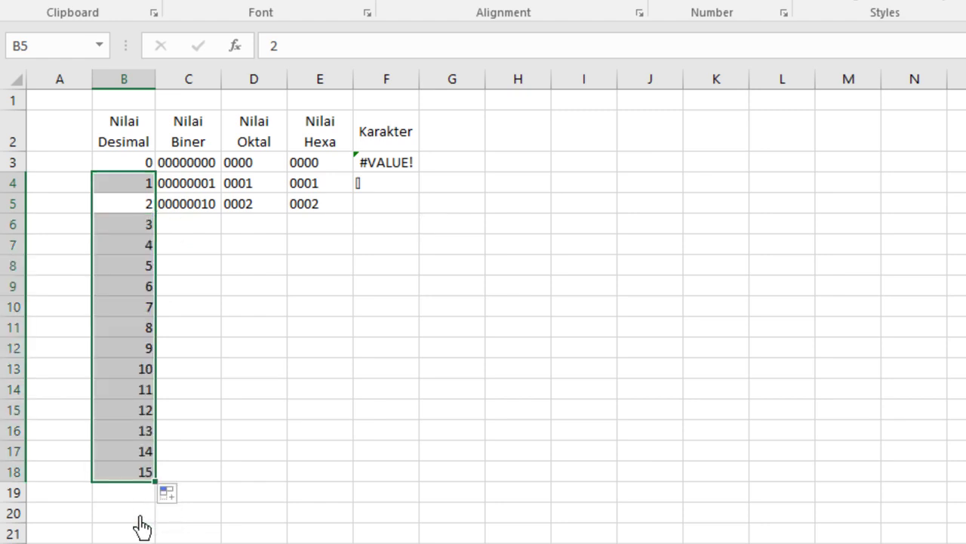
click(141, 517)
text(255)
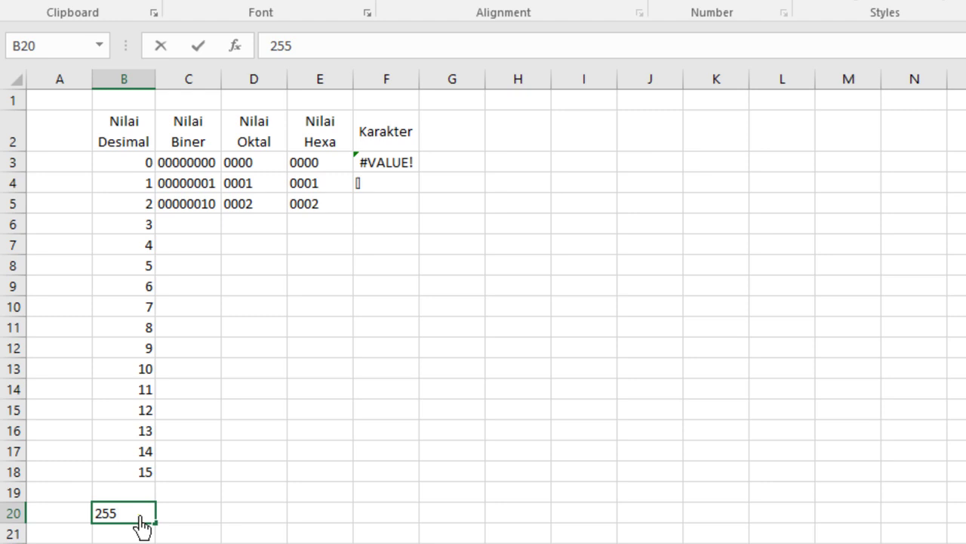
key(Tab)
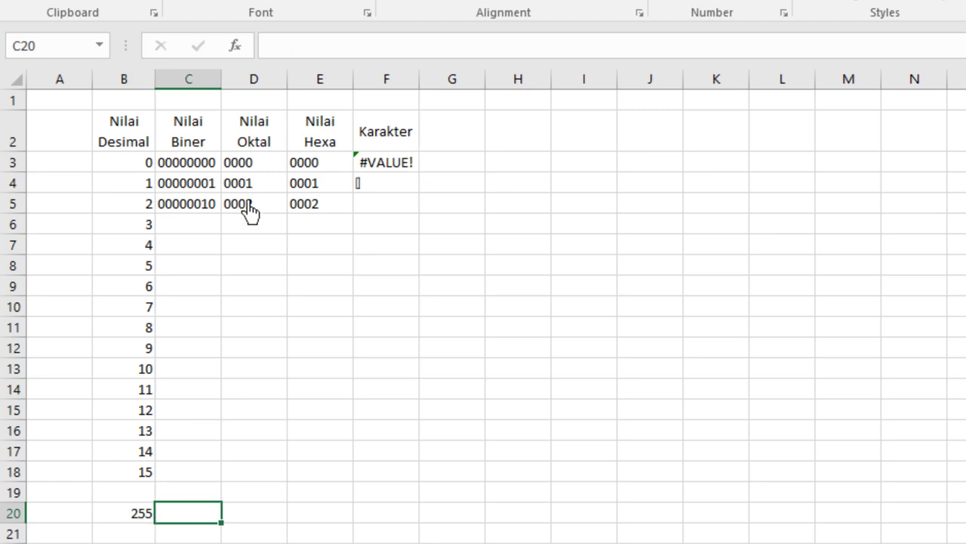
mouse_move(201, 214)
mouse_down()
mouse_move(402, 210)
mouse_move(416, 501)
mouse_move(412, 490)
mouse_up()
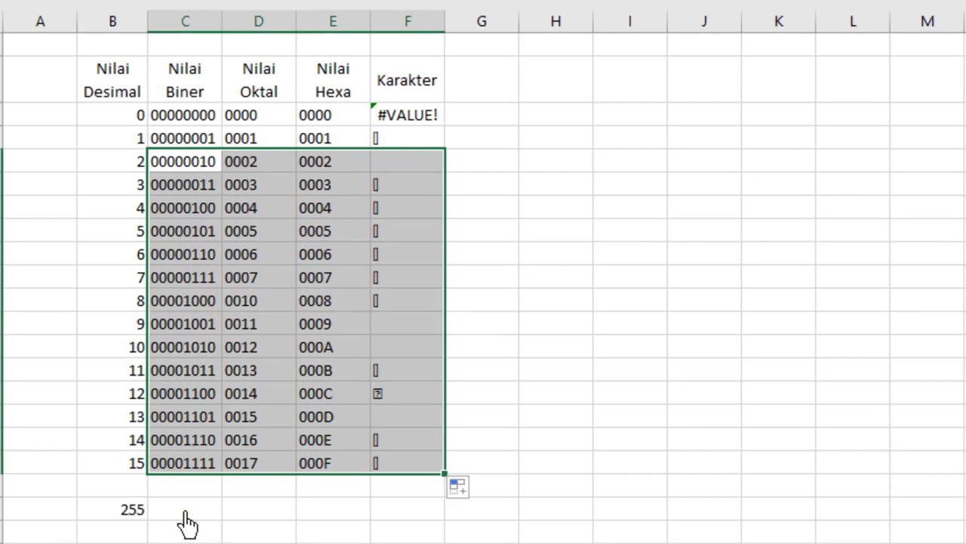
- Enter =DEC2BIN(B20;8) beside 255 to get binary 11111111
click(188, 521)
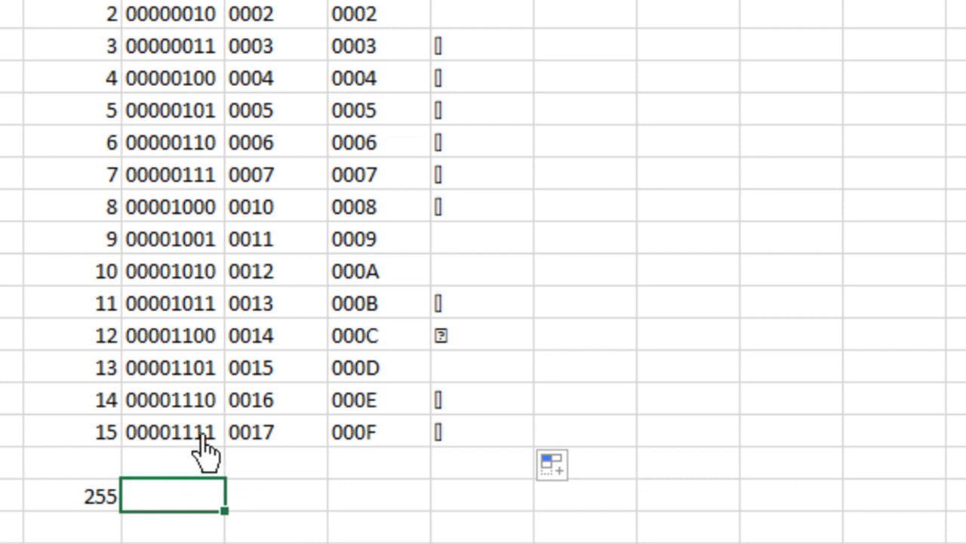
text(=)
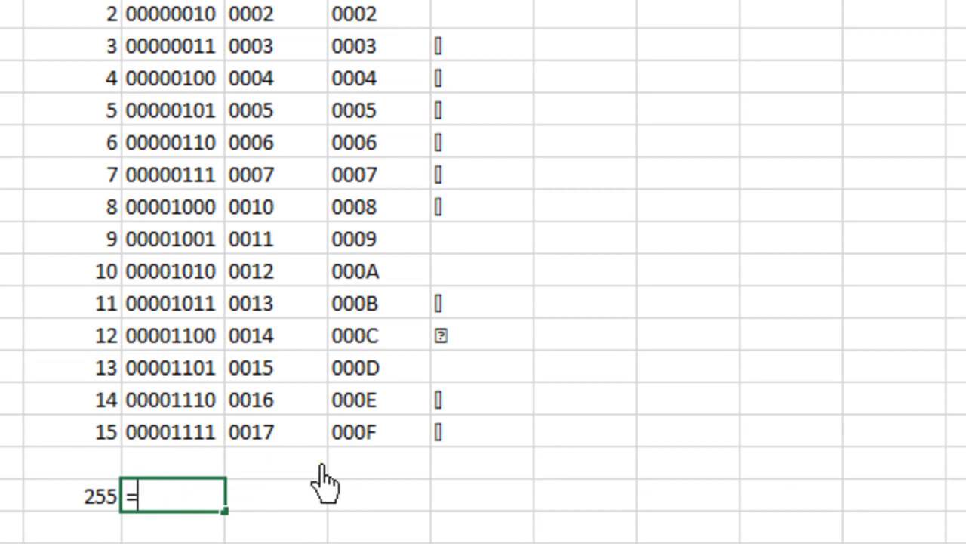
text(DEC)
key(Tab)
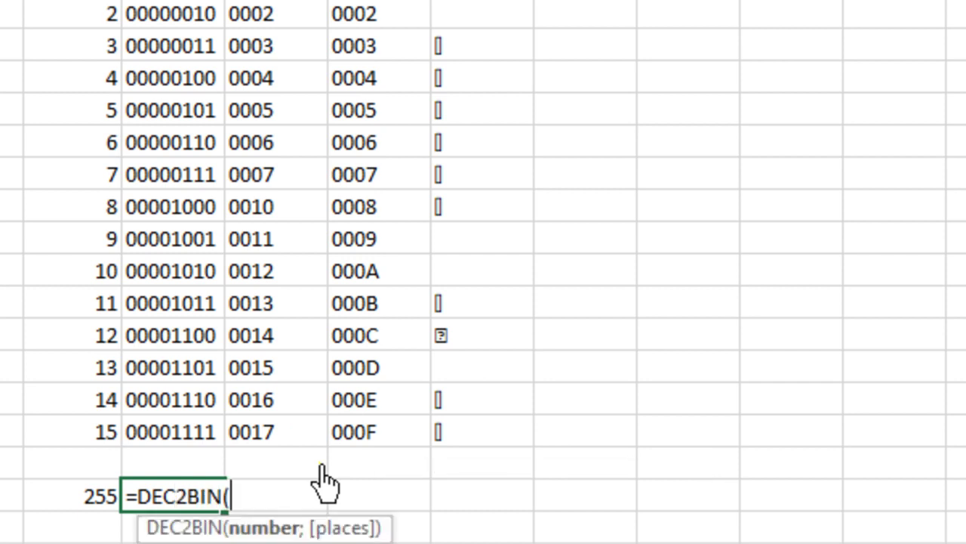
key(Left)
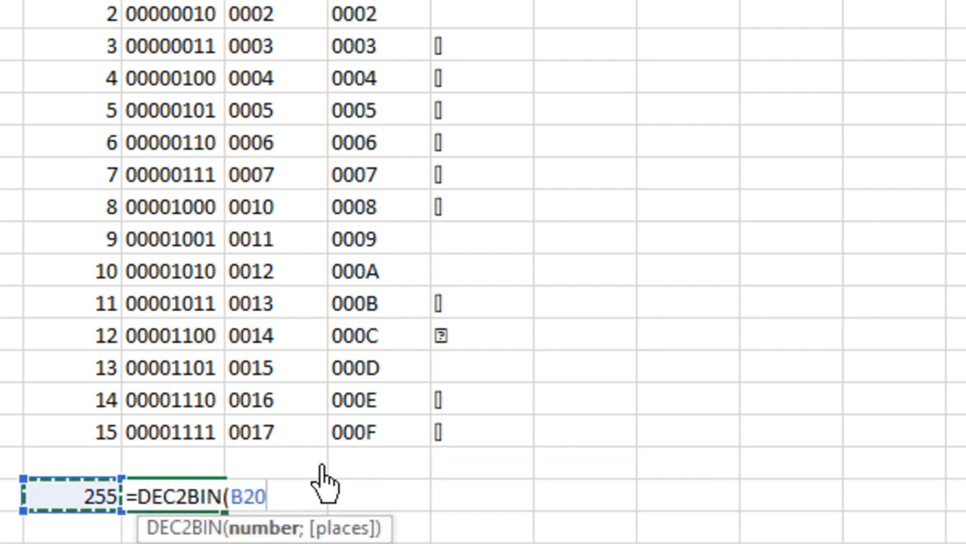
text(;8)
key(Return)
key(Up)
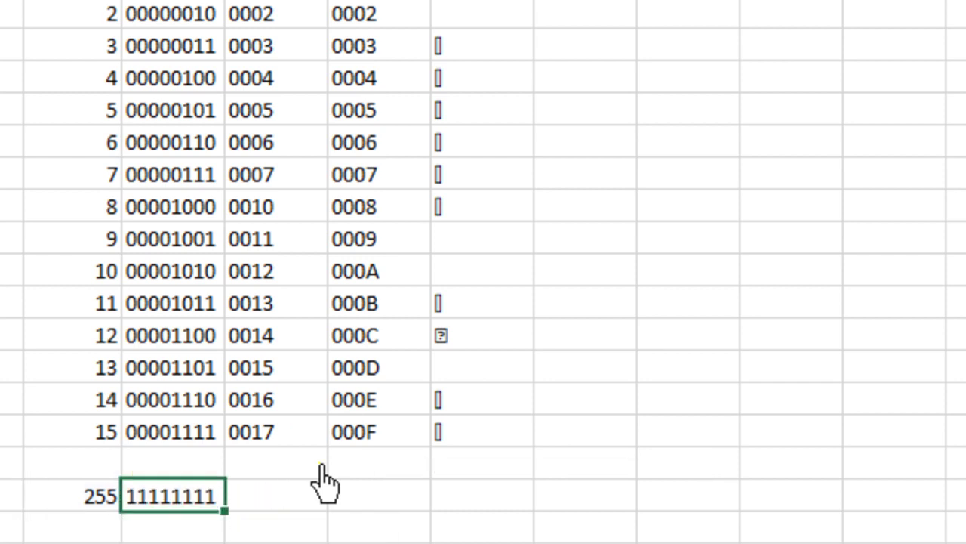
- Copy row 15's octal, hex and character formulas into the 255 row, giving 0377, 00FF and ÿ
click(322, 465)
key(Up)
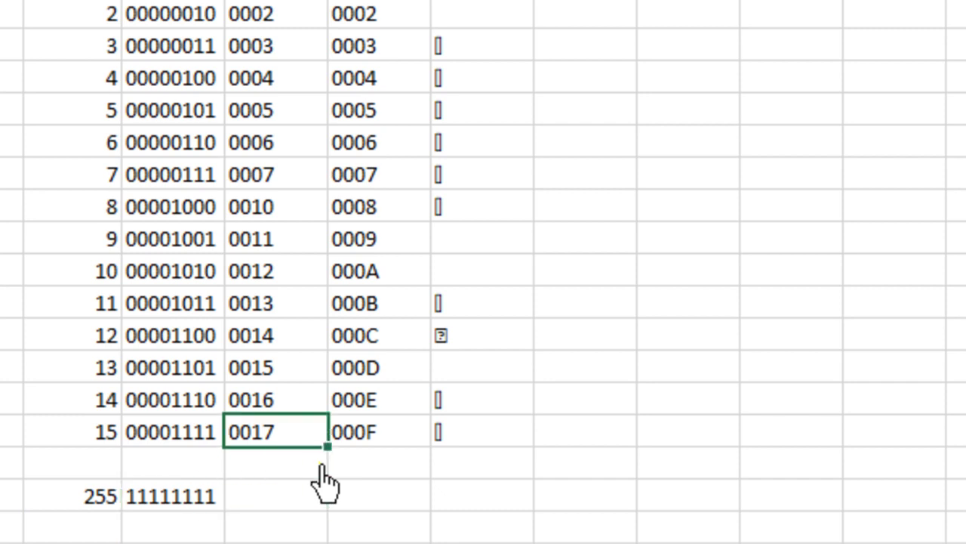
key(shift+Right)
key(shift+Right)
key(Down)
key(Down)
key(ctrl+v)
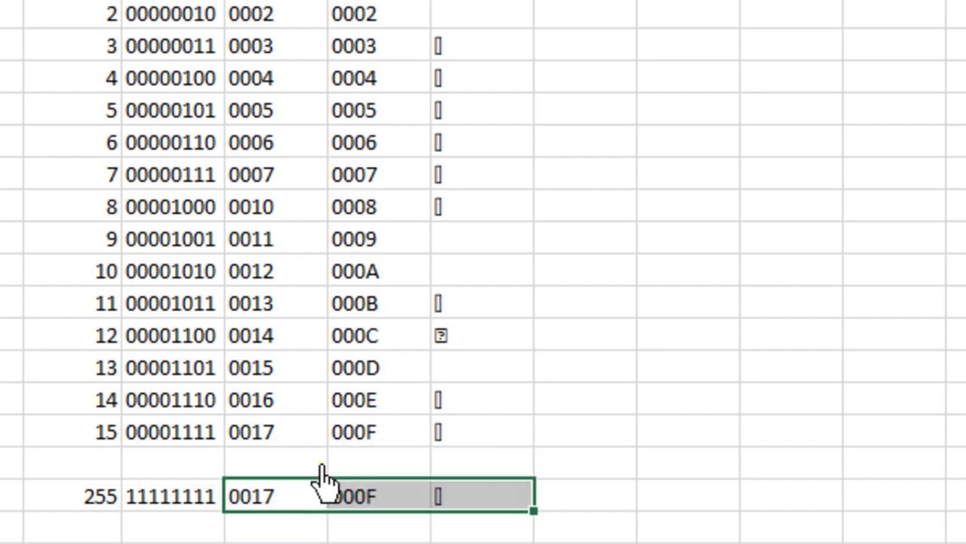
key(Down)
click(304, 489)
click(389, 498)
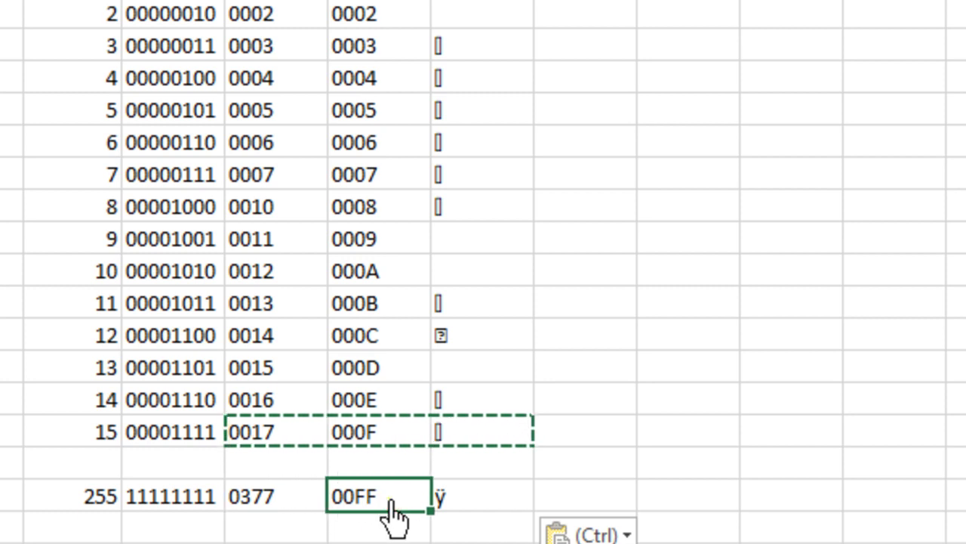
click(492, 498)
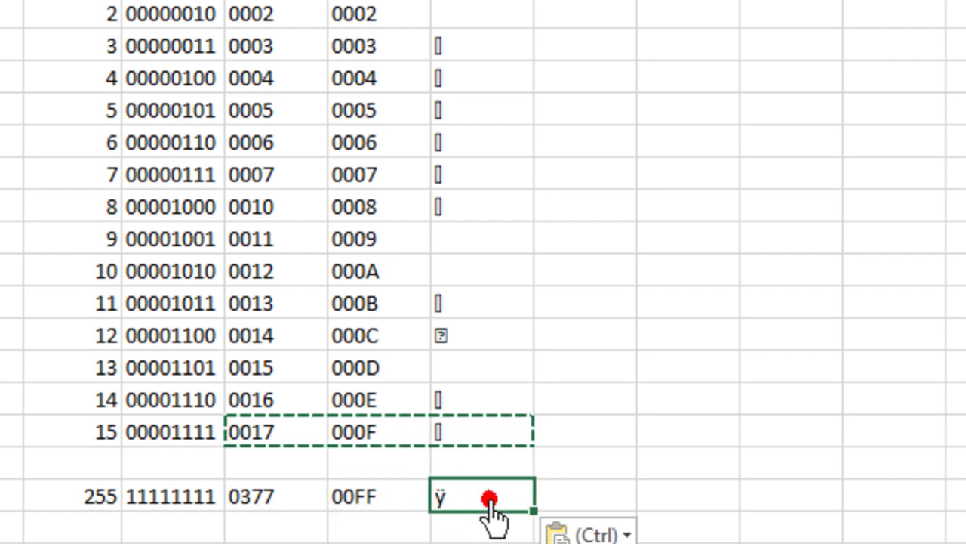
mouse_move(501, 495)
mouse_down()
mouse_move(79, 89)
mouse_move(38, 7)
mouse_up()
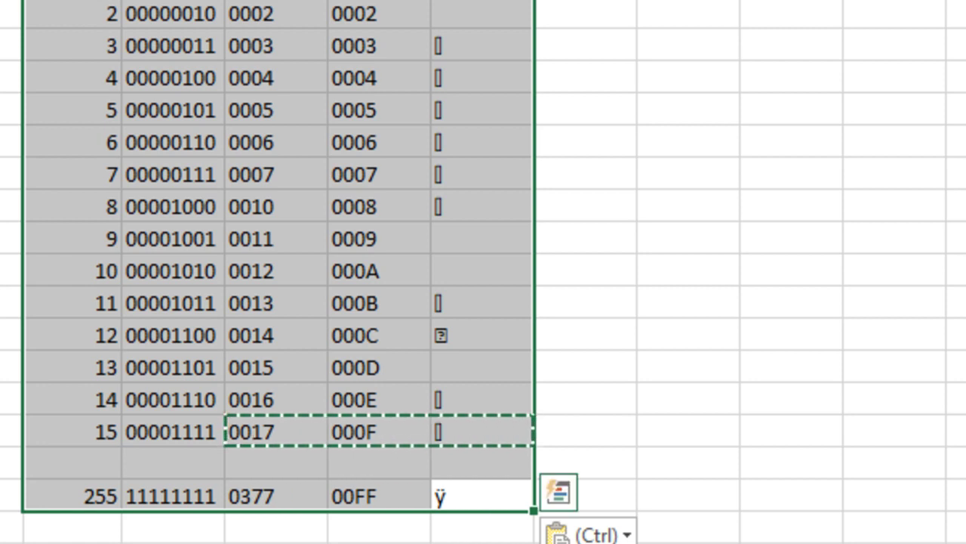
- Apply All Borders to the whole table and center all its values
key(alt+h)
key(b)
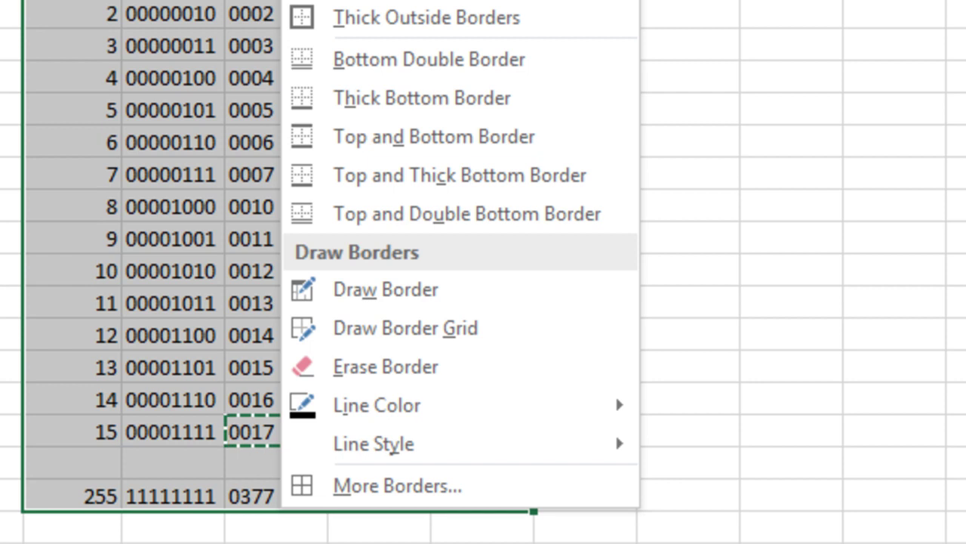
key(a)
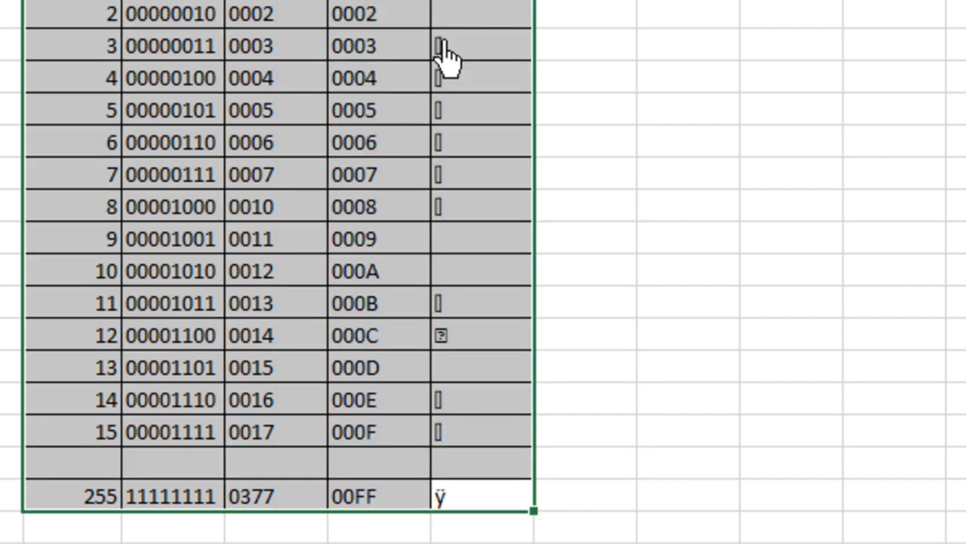
key(alt+h)
key(a)
key(c)
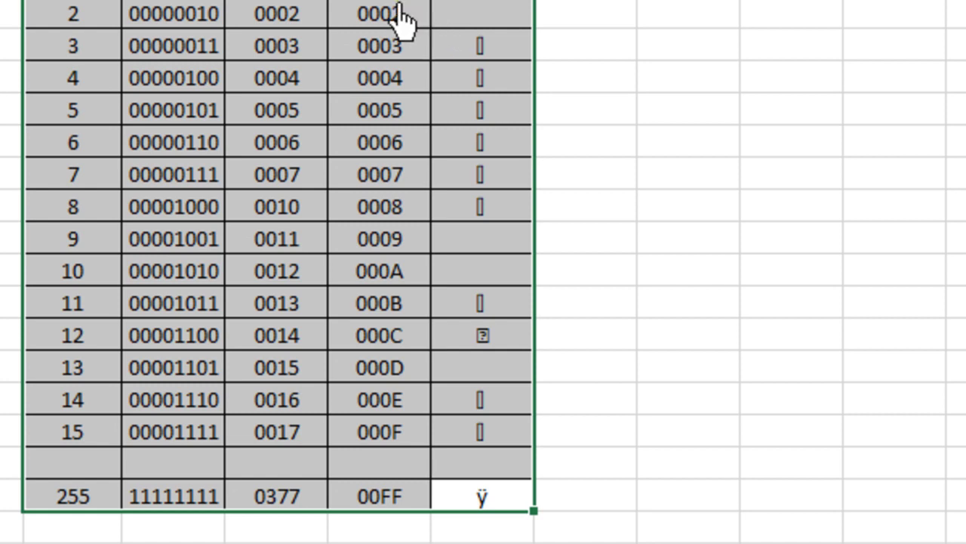
click(361, 3)
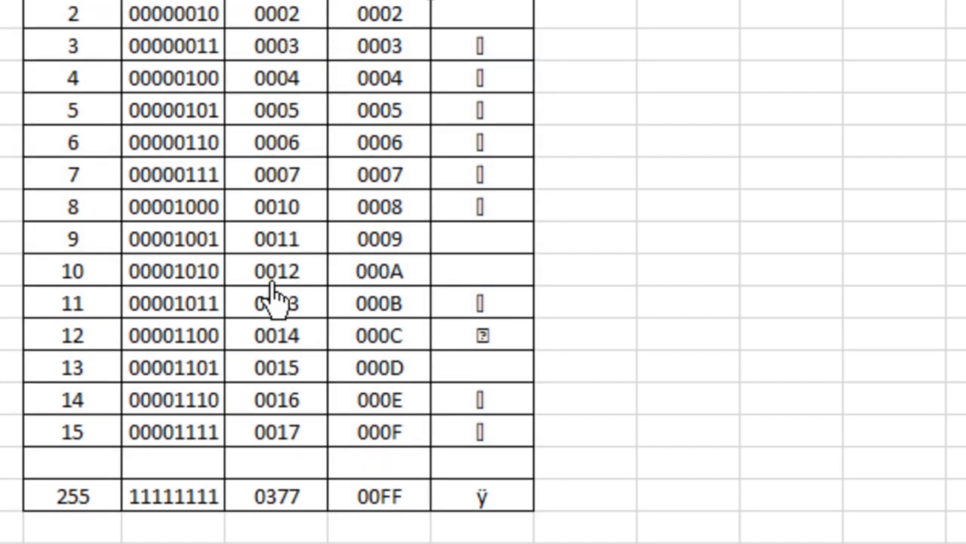
click(772, 90)
key(Left)
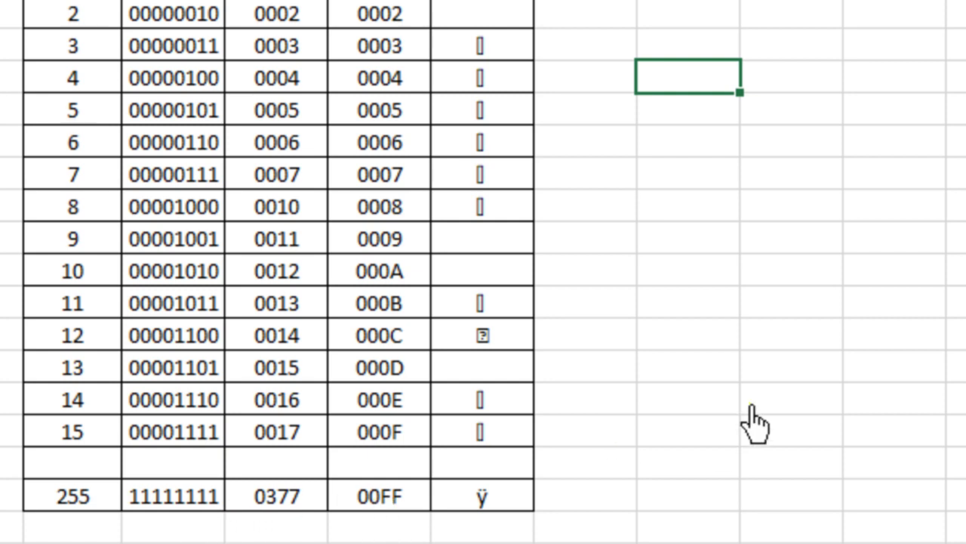
- Enter '00FF with the heading Hexa above it and Biner to its right
key(Down)
key(Down)
key(Down)
key(Down)
key(Down)
key(Down)
key(Down)
key(Down)
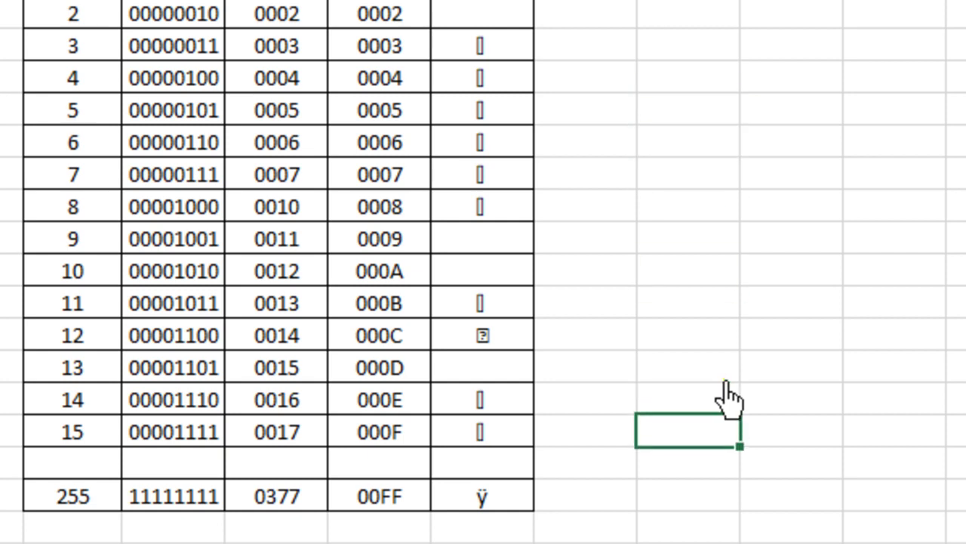
text('00ff)
key(BackSpace)
key(BackSpace)
text(f)
key(BackSpace)
text(FF)
key(Return)
key(Up)
key(Up)
text(hEXA)
key(Tab)
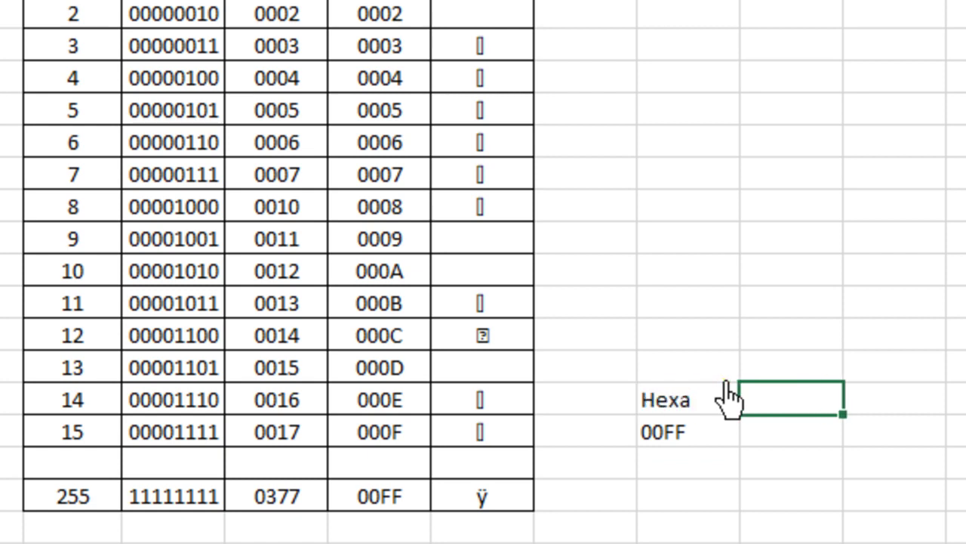
text(bINER)
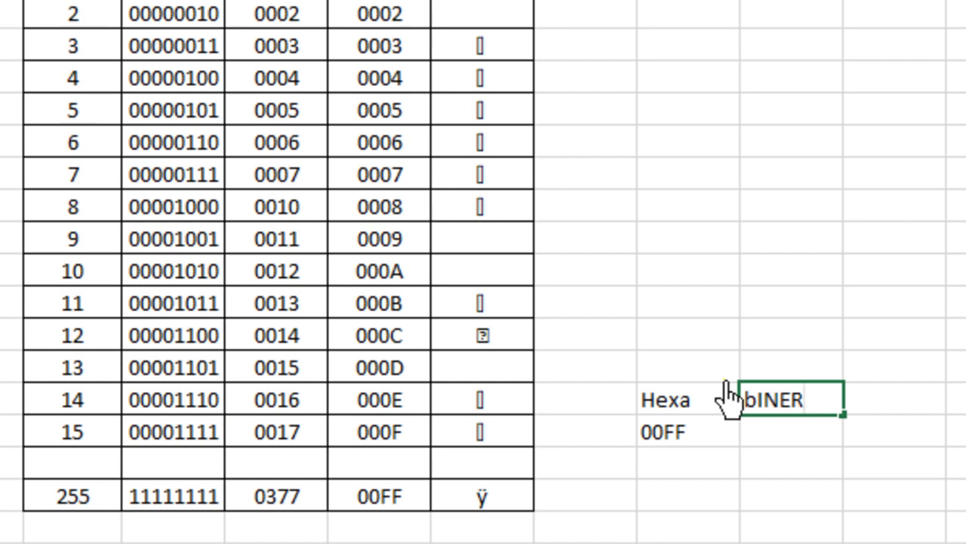
key(Return)
- Enter =HEX2BIN(H18;8) under Biner to show 11111111
text(=)
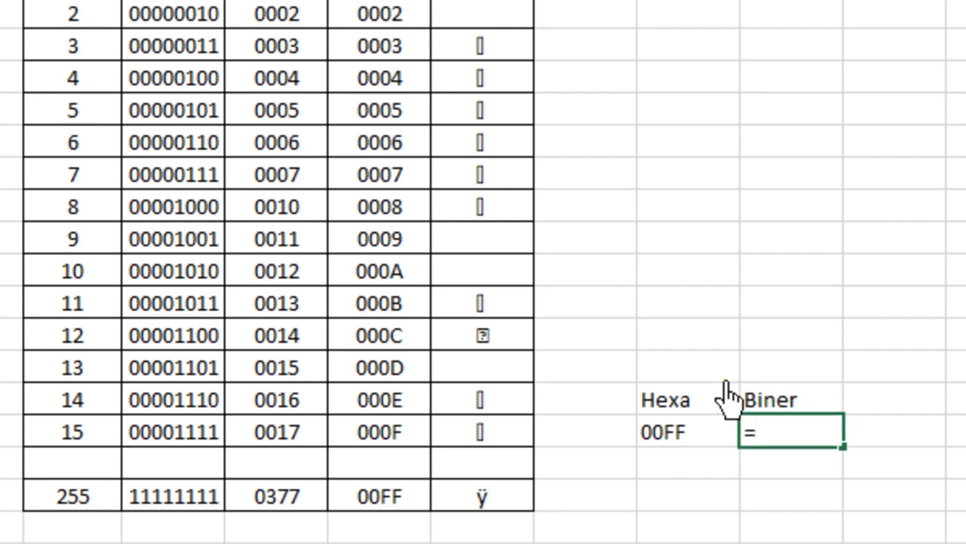
text(HE)
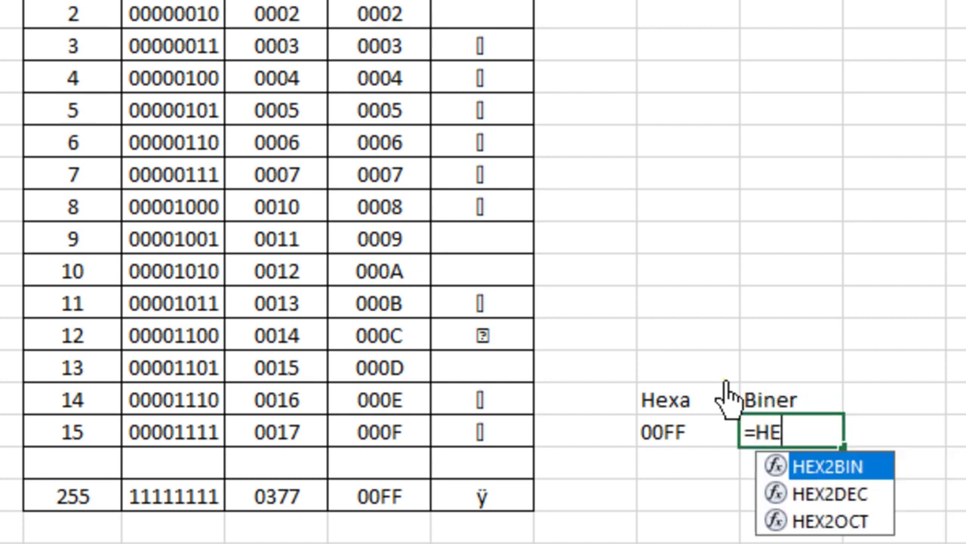
key(Tab)
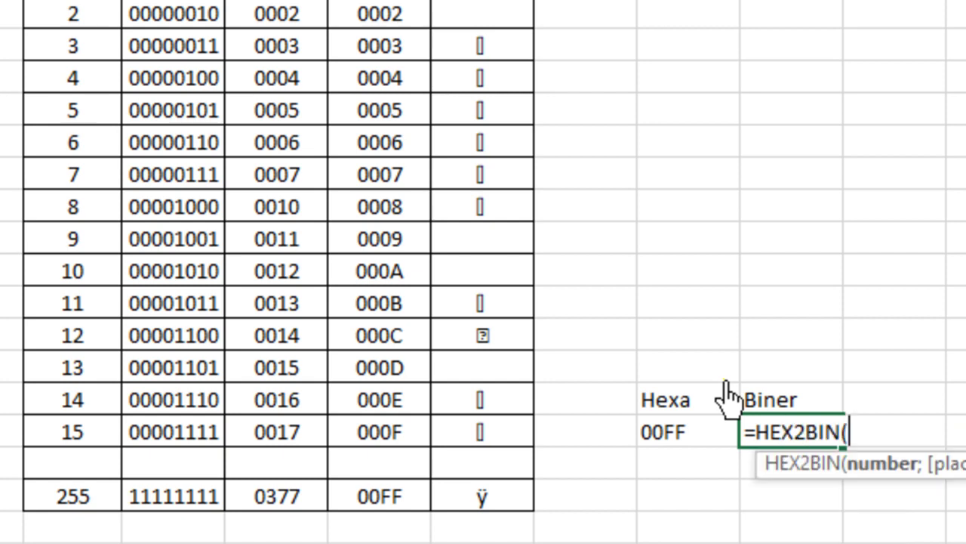
click(668, 453)
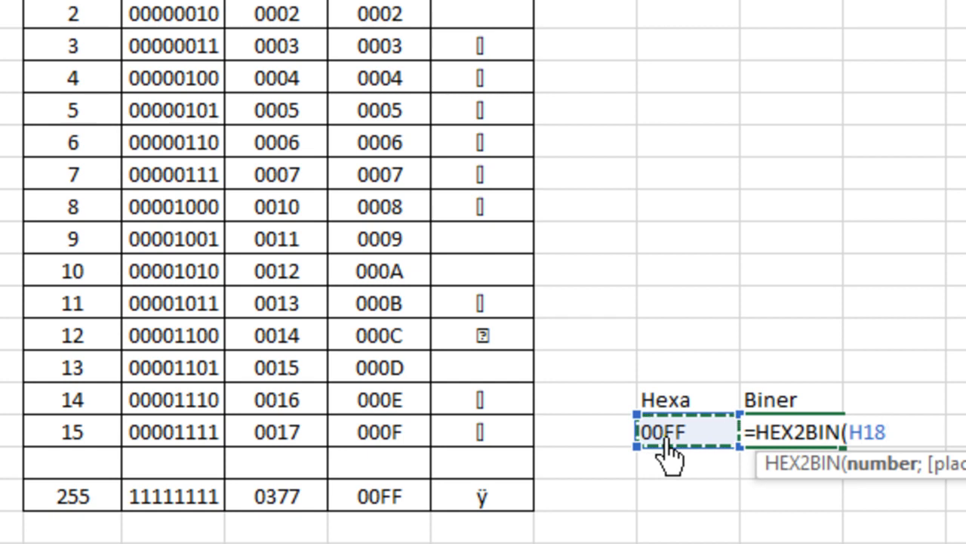
text(;8)
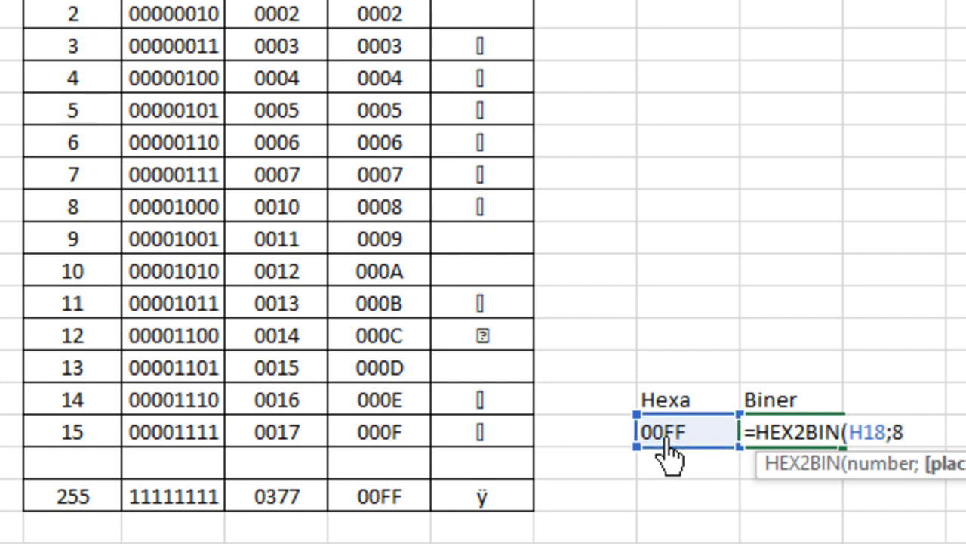
text())
key(Return)
key(Up)
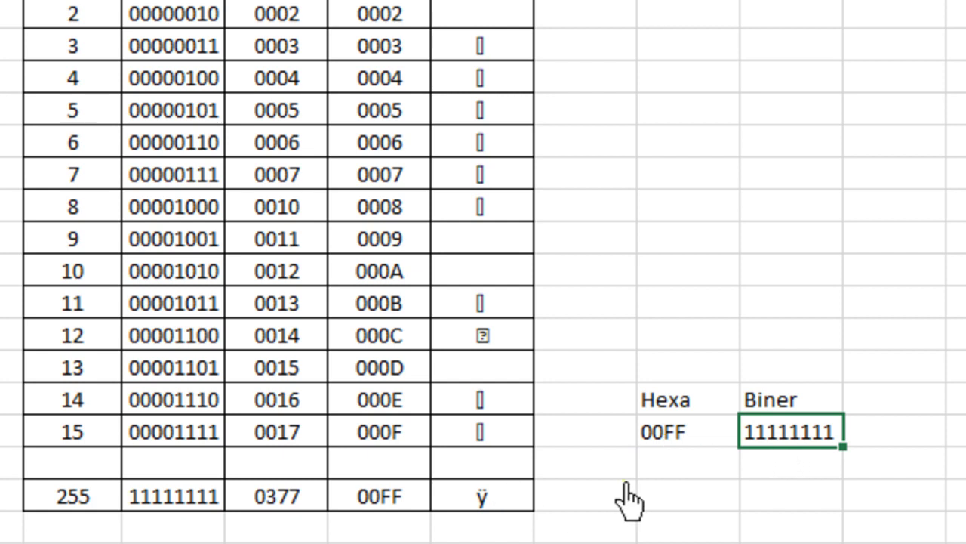
key(Up)
key(Right)
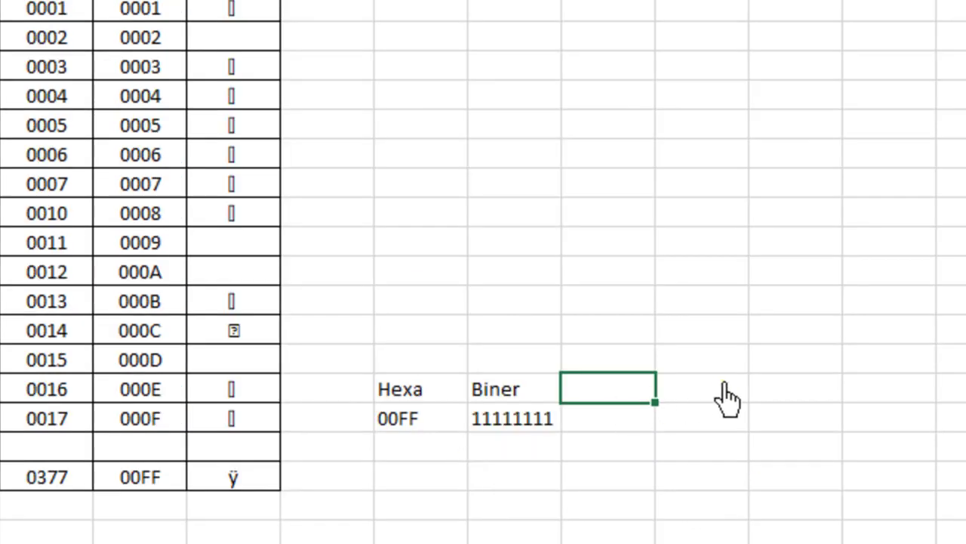
- Add BINER and OKTAL headings in adjacent cells
click(723, 391)
text(BINER)
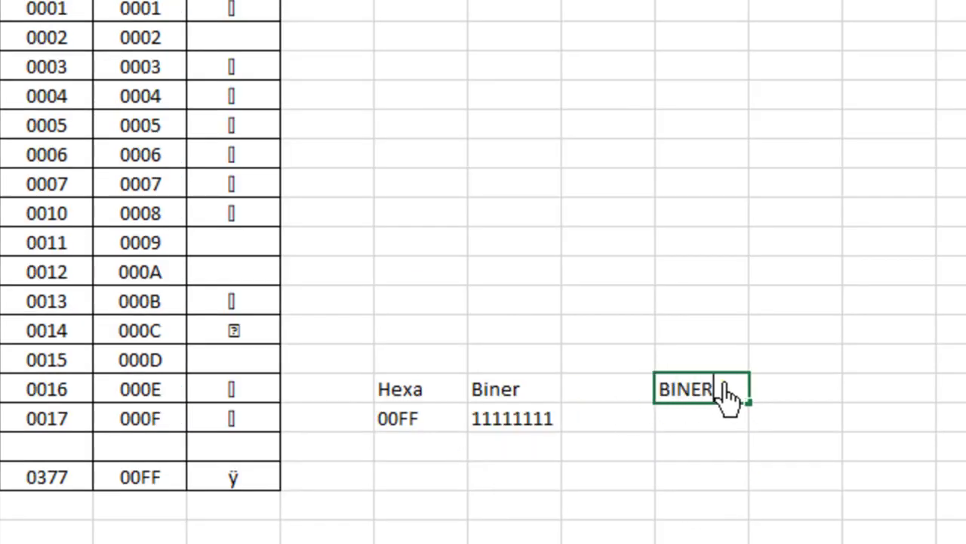
key(Tab)
text(OKTAL)
key(Return)
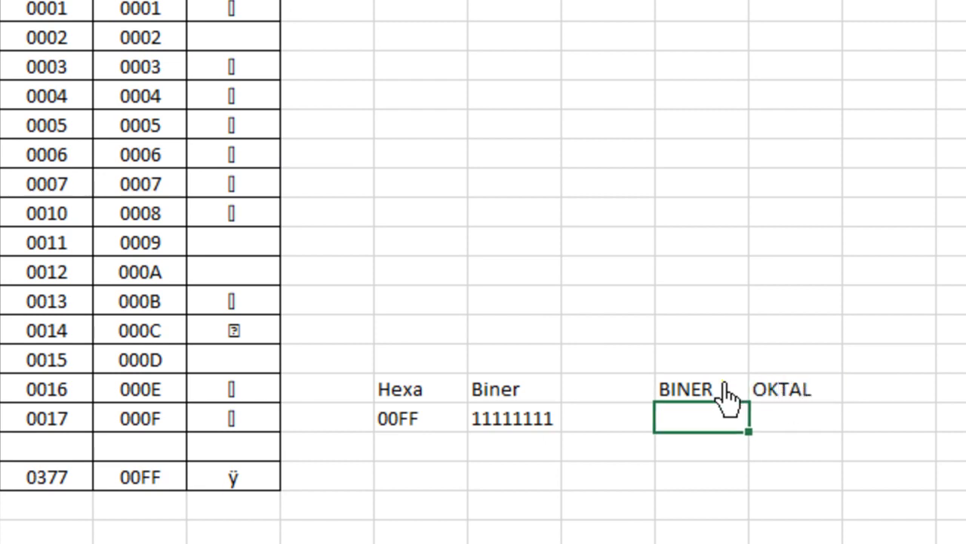
- Link the cell under BINER to the 11111111 binary value with a reference formula
key(Left)
key(Left)
key(Right)
key(Right)
click(512, 420)
click(687, 423)
text(=)
key(Left)
key(Left)
key(Left)
key(Return)
key(Up)
key(Right)
- Enter =BIN2OCT(K18;4) under OKTAL, giving 0377 to match the table's 255 row
text(=)
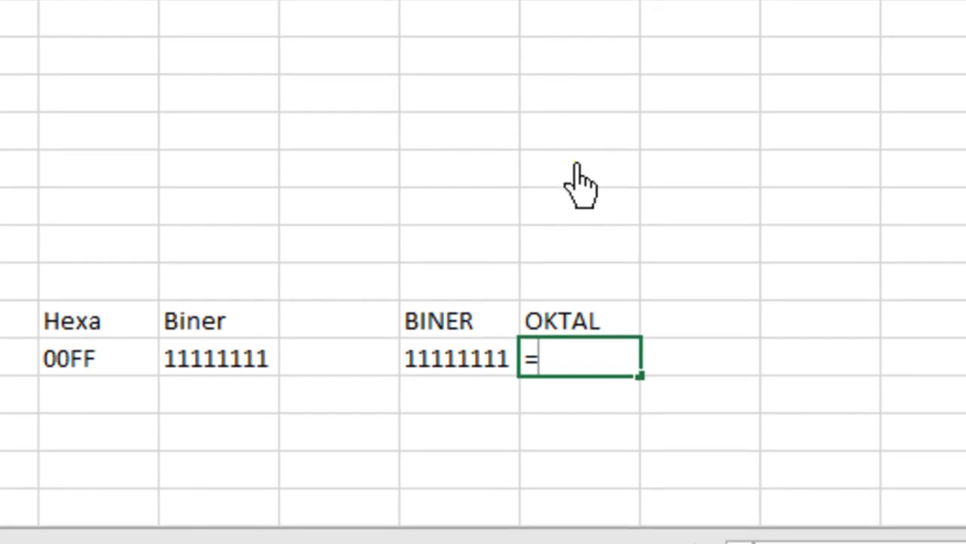
text(BIN)
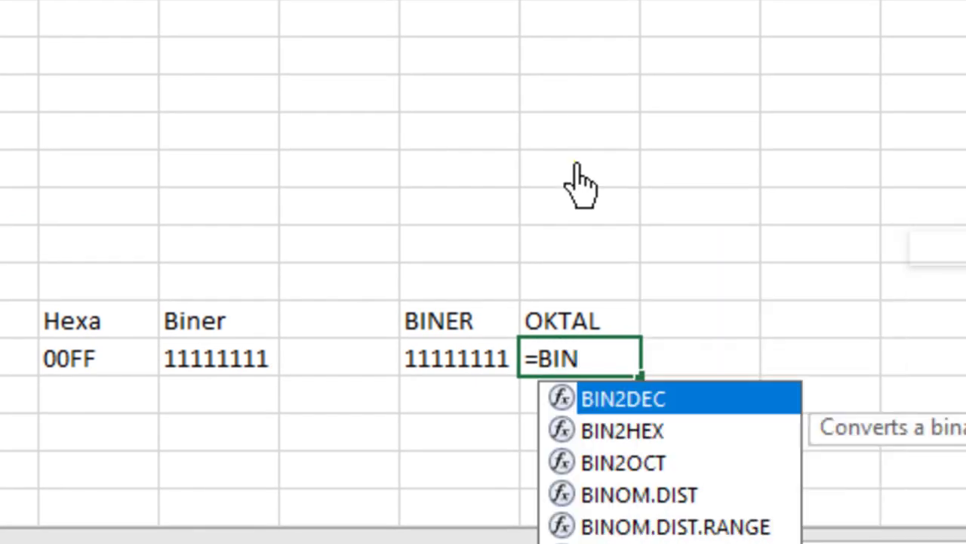
key(Down)
key(Down)
key(Up)
key(Down)
key(Tab)
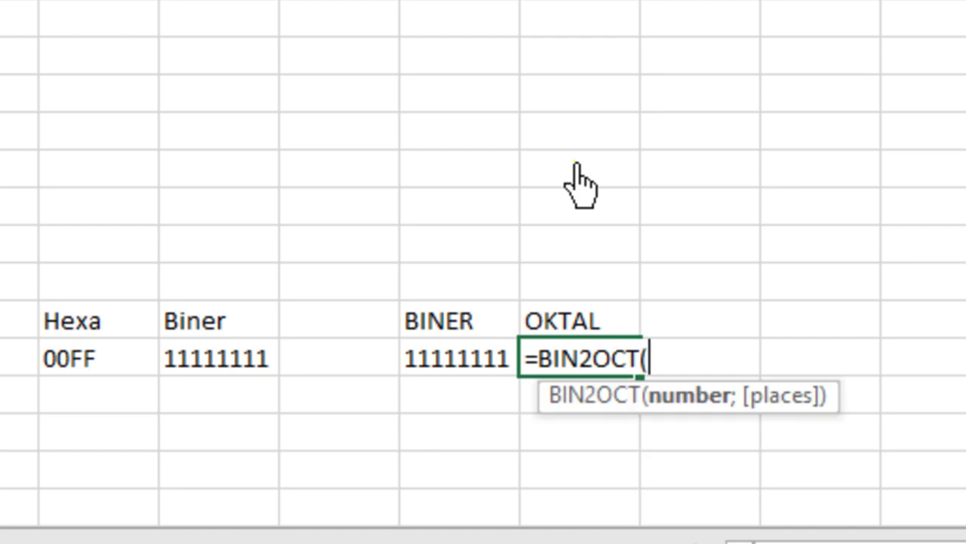
click(454, 360)
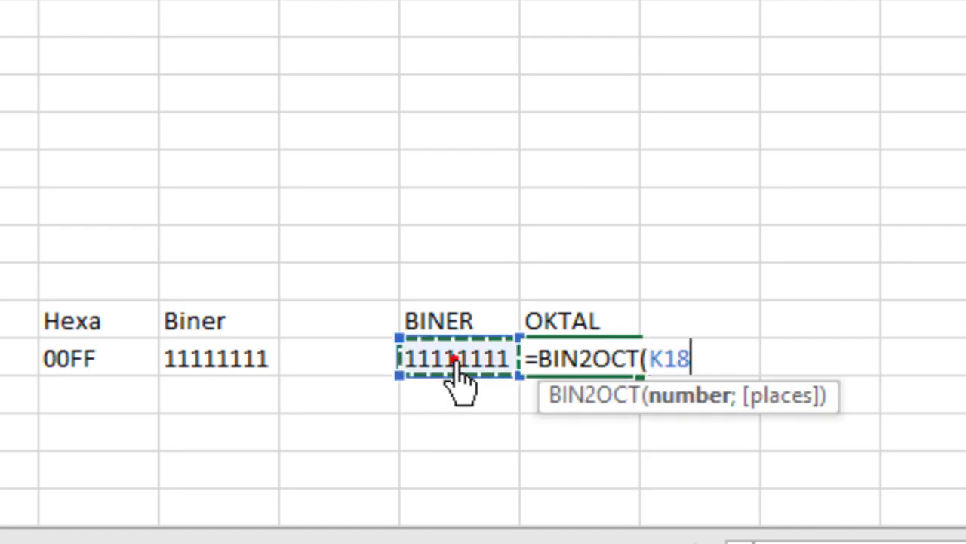
text(;)
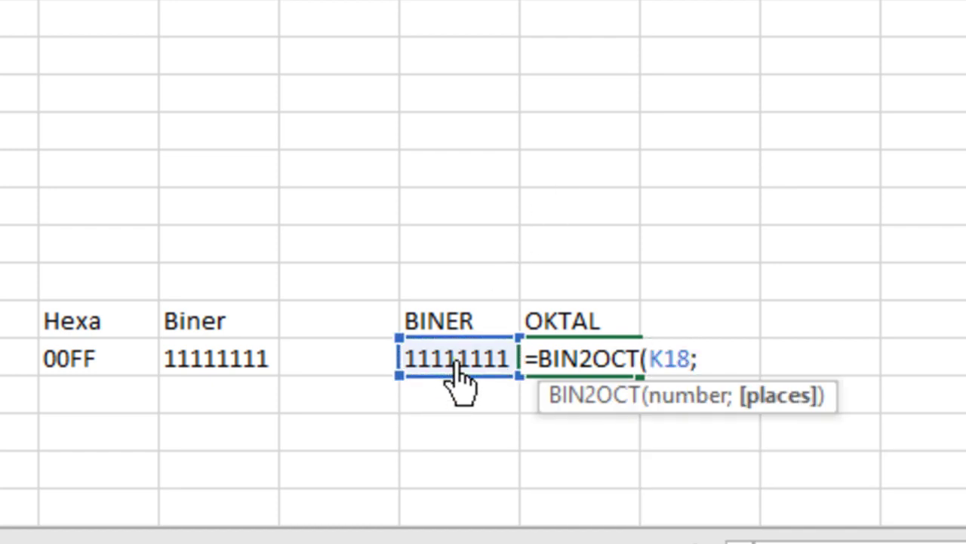
text(8)
key(BackSpace)
text(4))
key(Return)
key(Up)
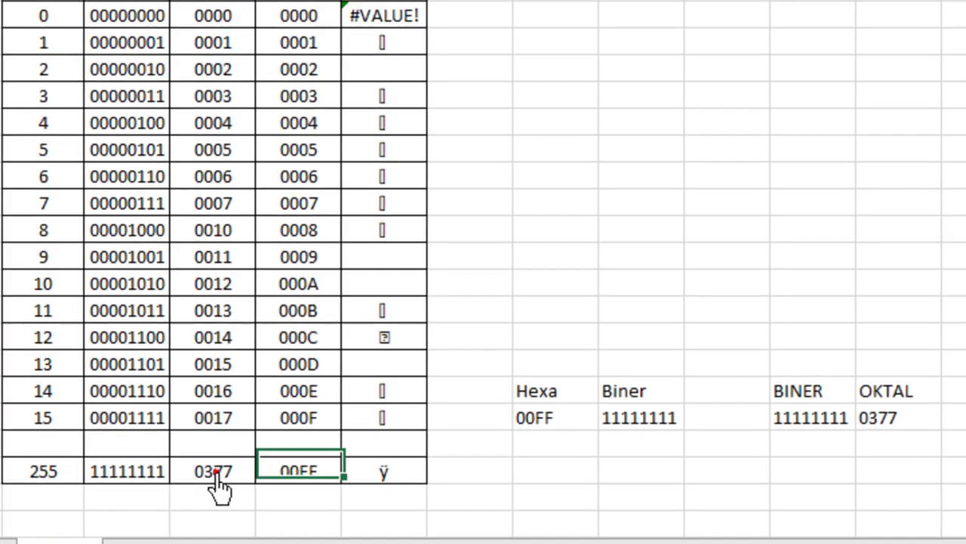
click(214, 457)
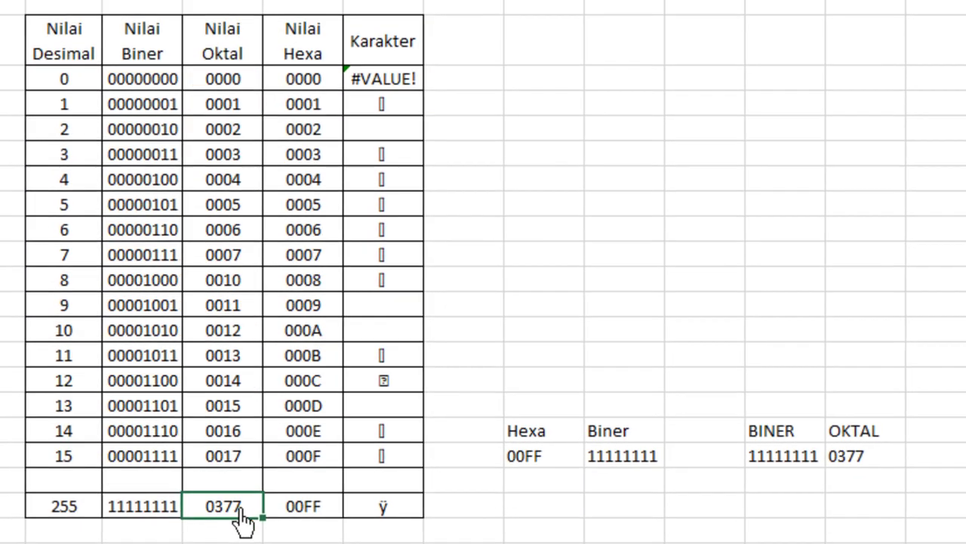